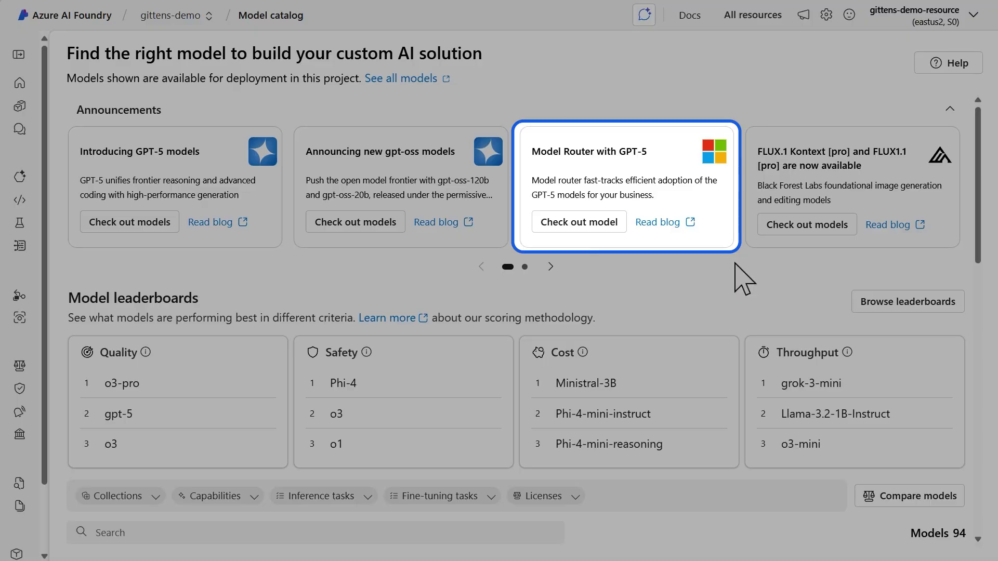
scroll(984, 241, down, 2)
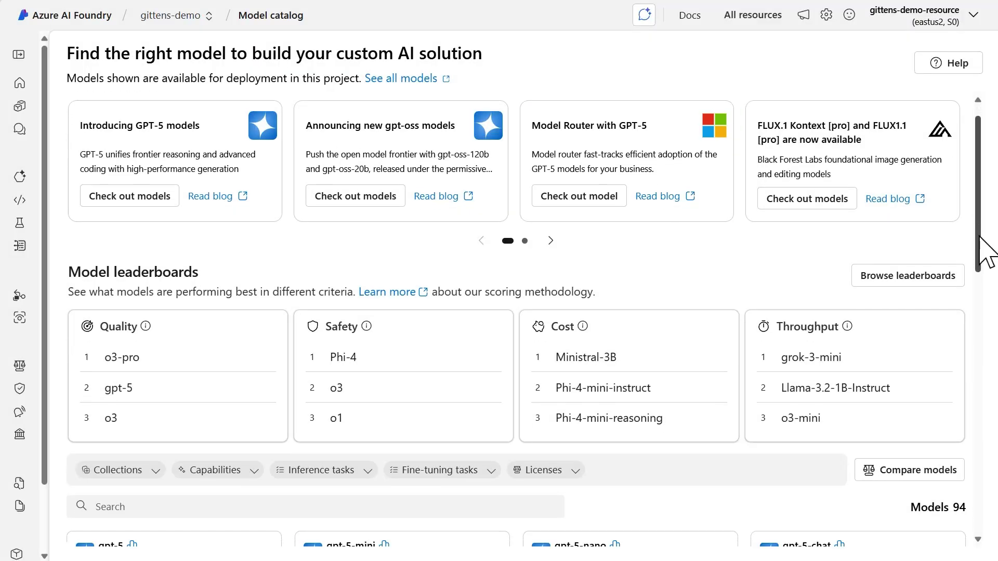
scroll(985, 281, down, 2)
scroll(982, 390, down, 1)
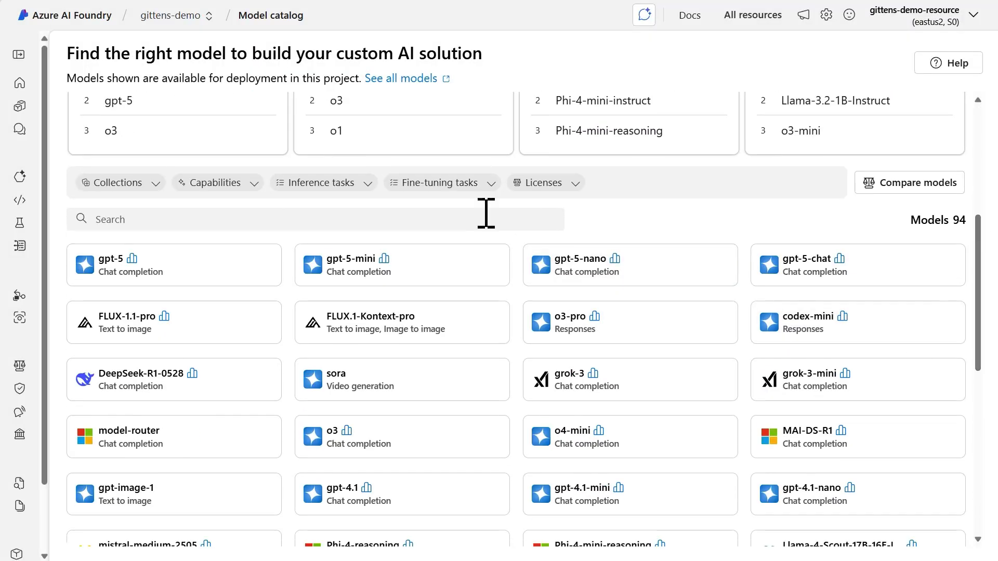
- Put the cursor in the model catalog's search box
click(486, 214)
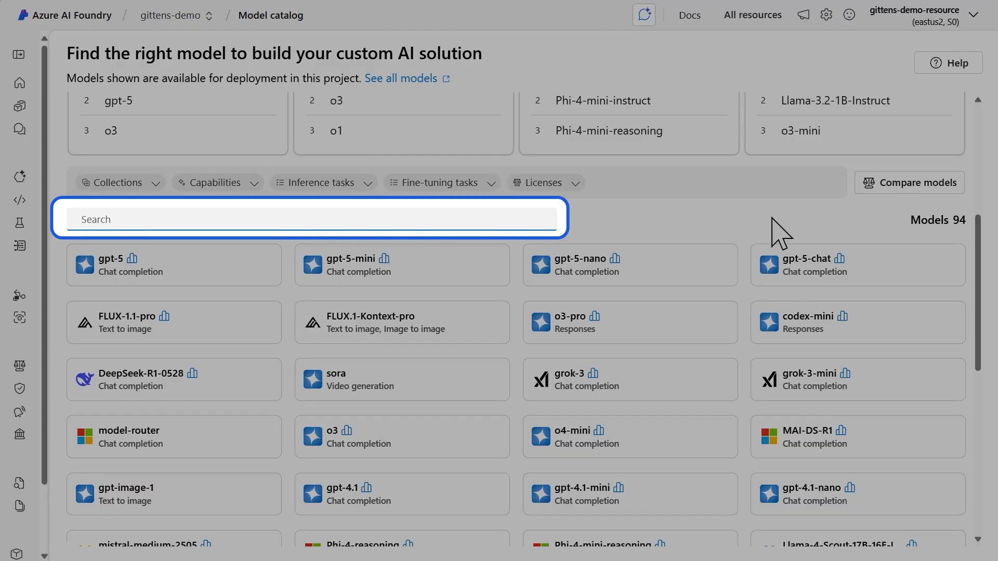
scroll(987, 226, up, 2)
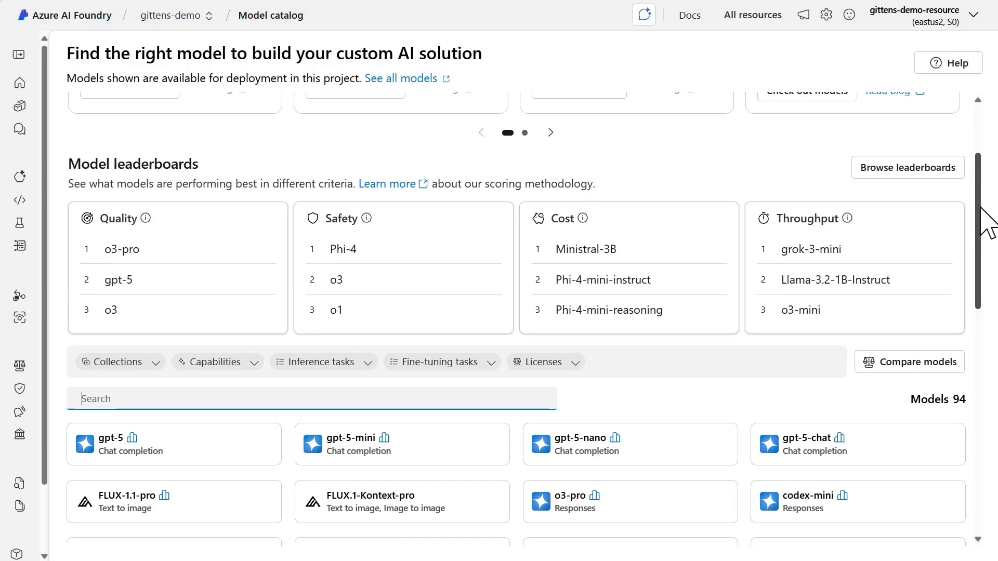
scroll(987, 203, up, 2)
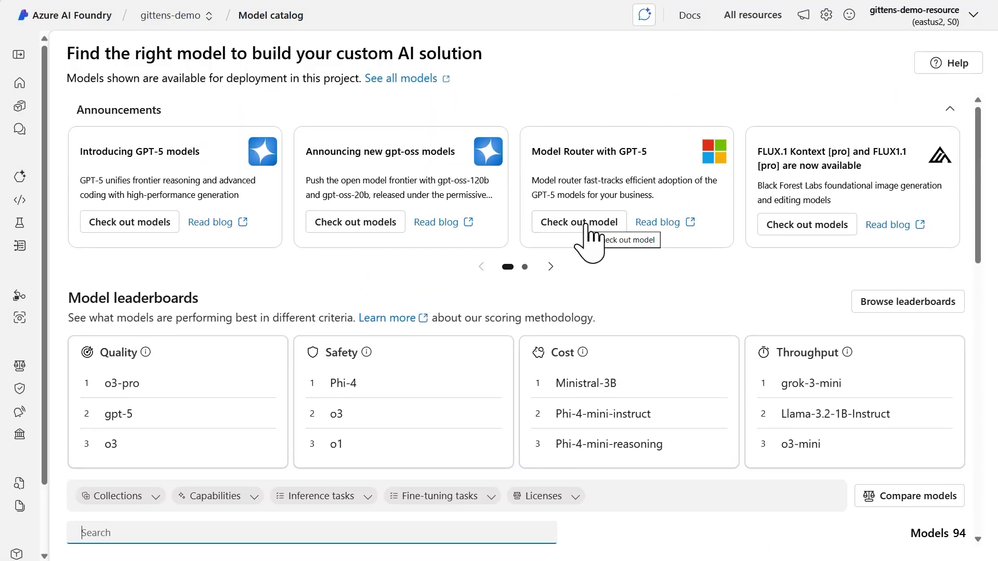
- Open the Model Router with GPT-5 card and expand its full description
click(585, 223)
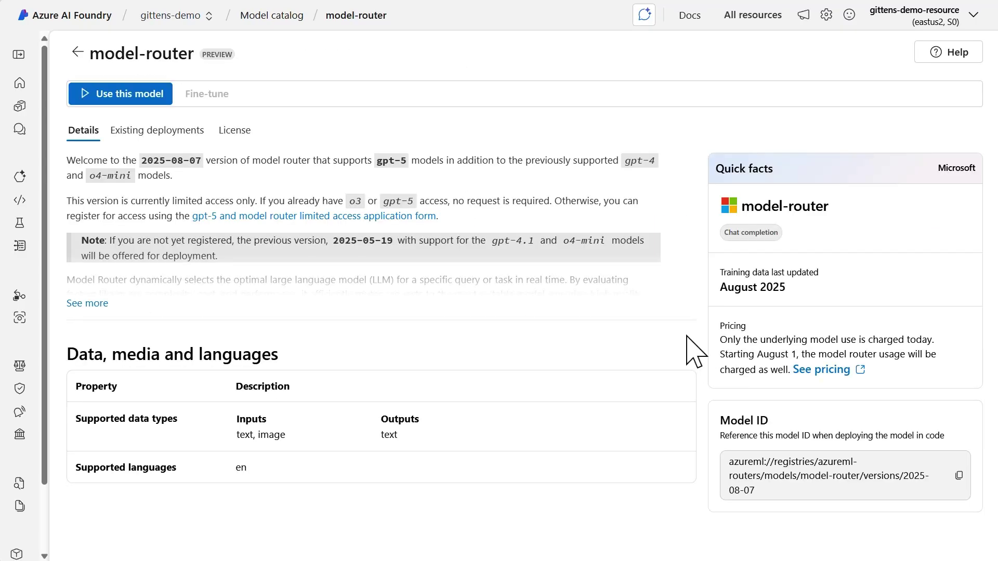
click(87, 303)
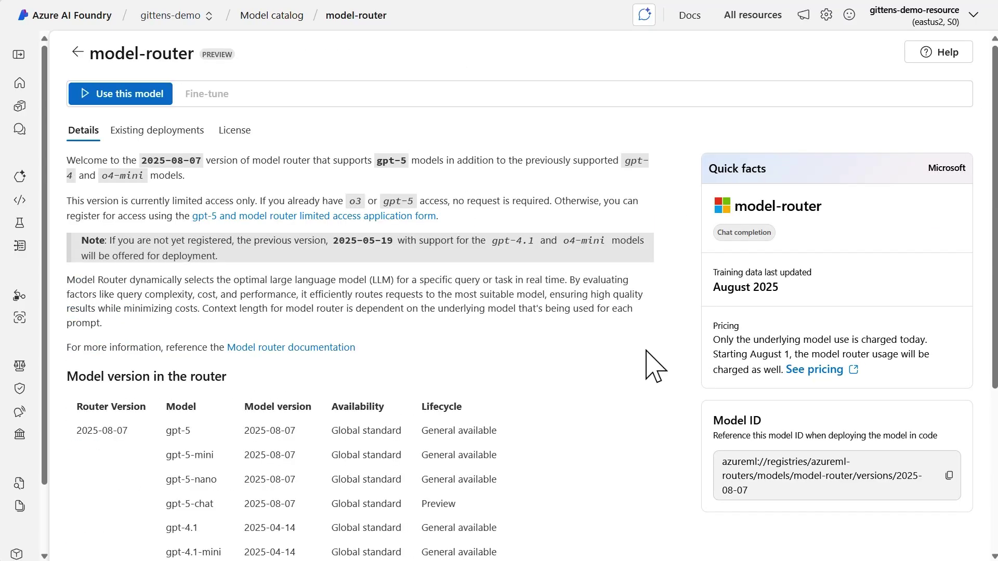
scroll(656, 365, down, 3)
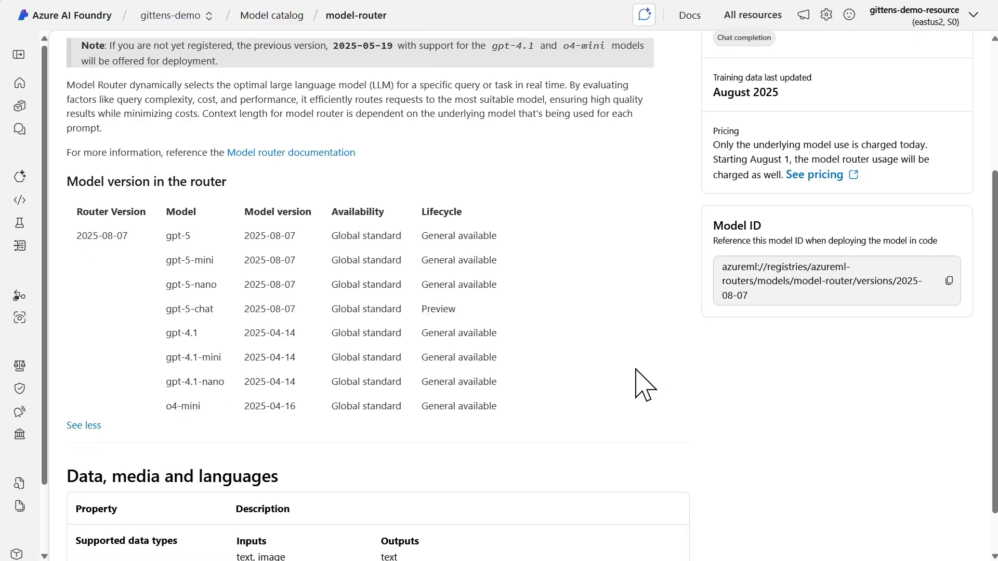
scroll(636, 370, up, 3)
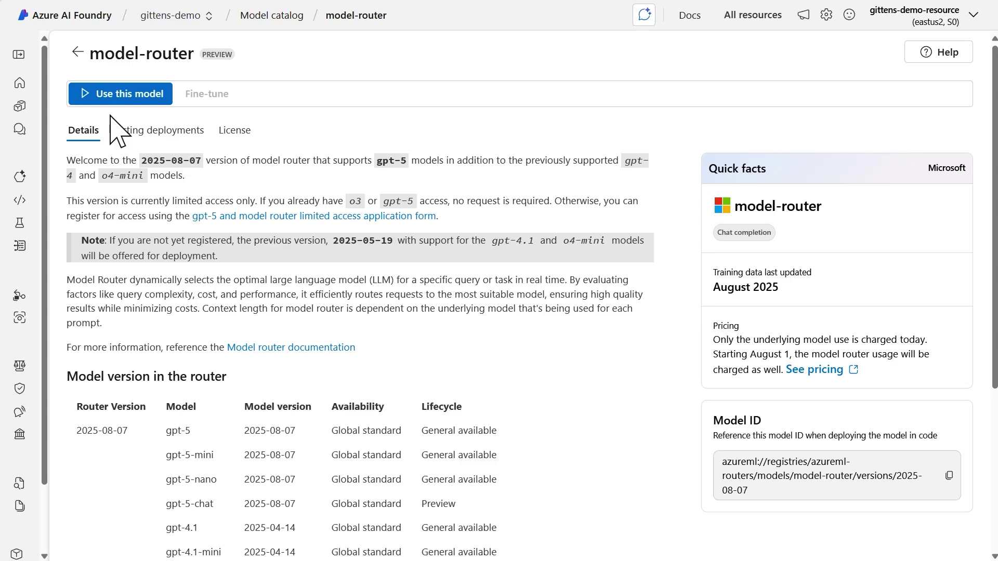
scroll(542, 320, down, 3)
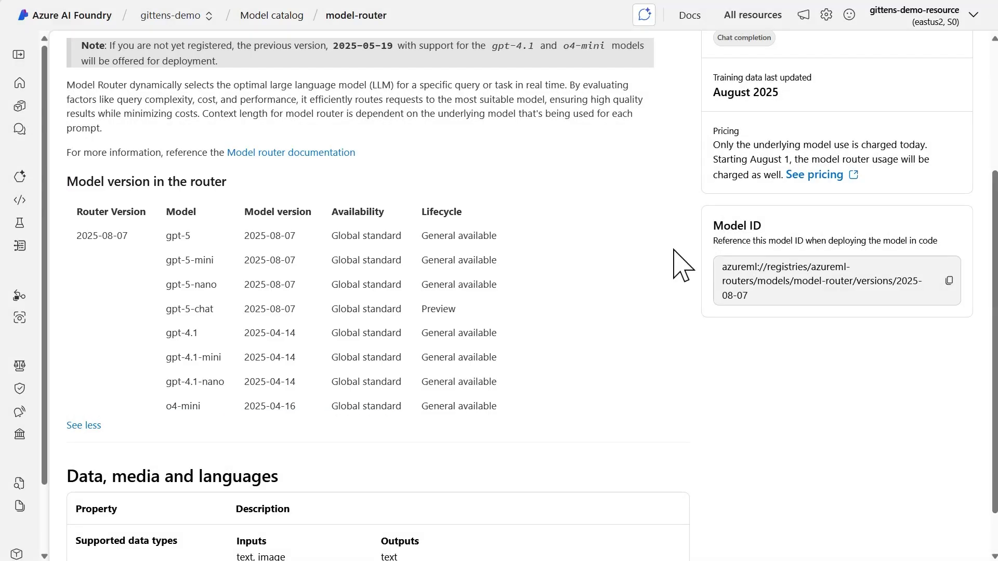
scroll(683, 265, up, 3)
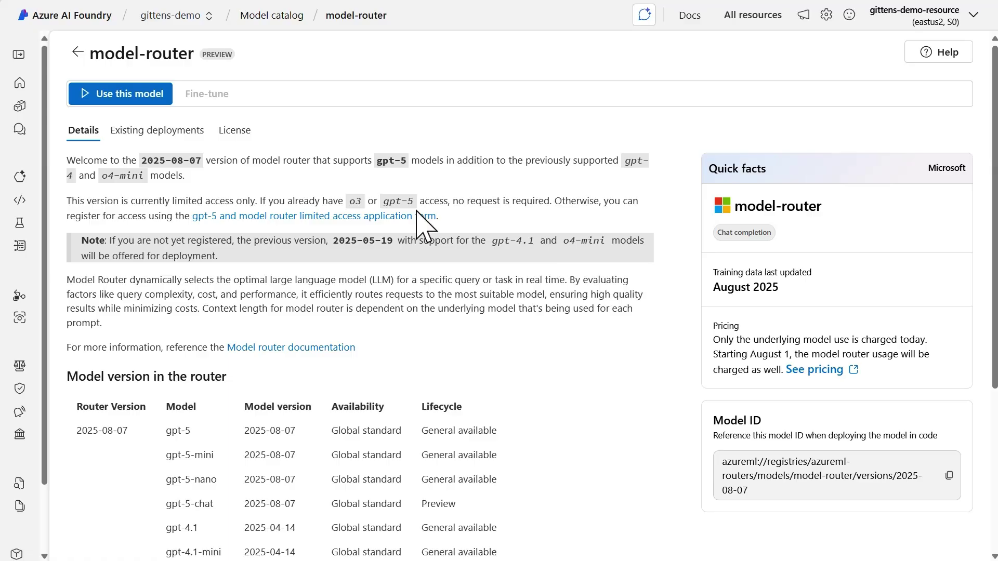
- Open the gittens-demo model-router deployment from My assets > Models + endpoints
click(18, 55)
scroll(156, 290, down, 2)
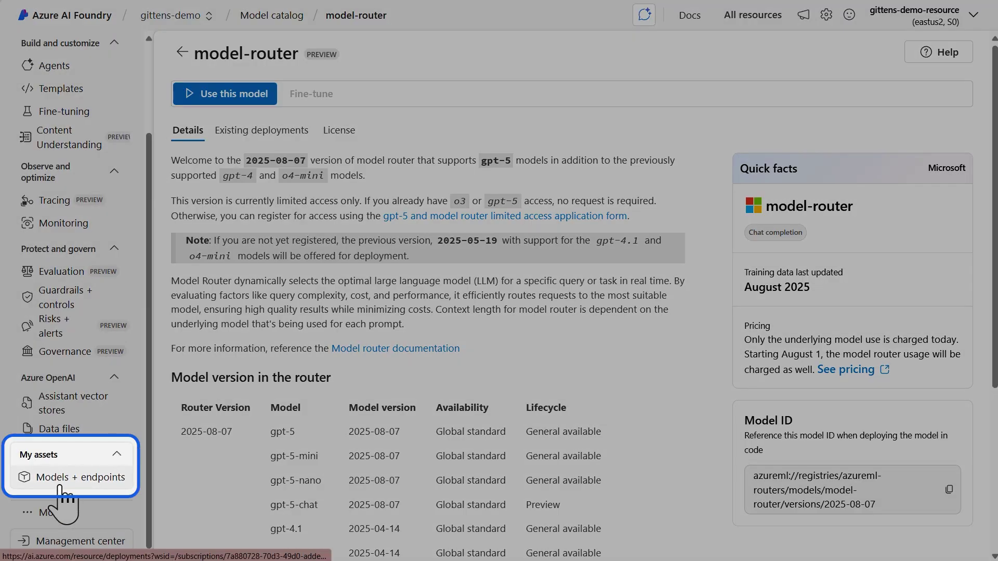
click(61, 485)
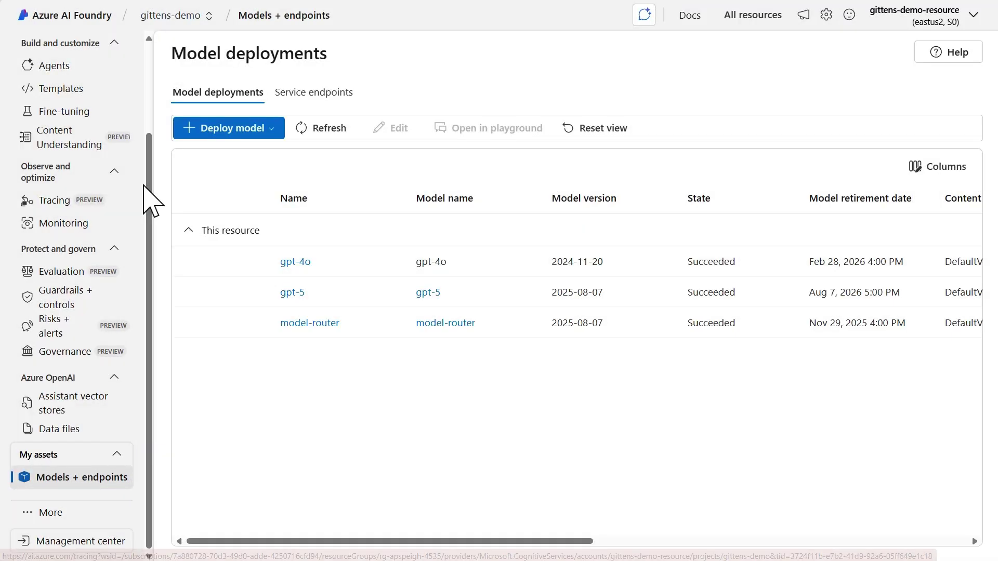
scroll(117, 109, up, 2)
click(117, 54)
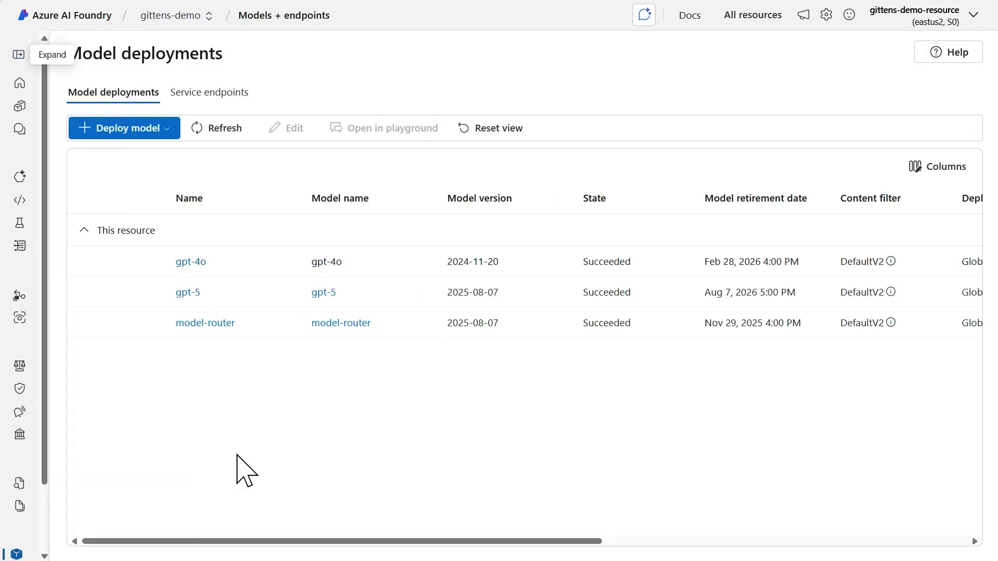
click(217, 338)
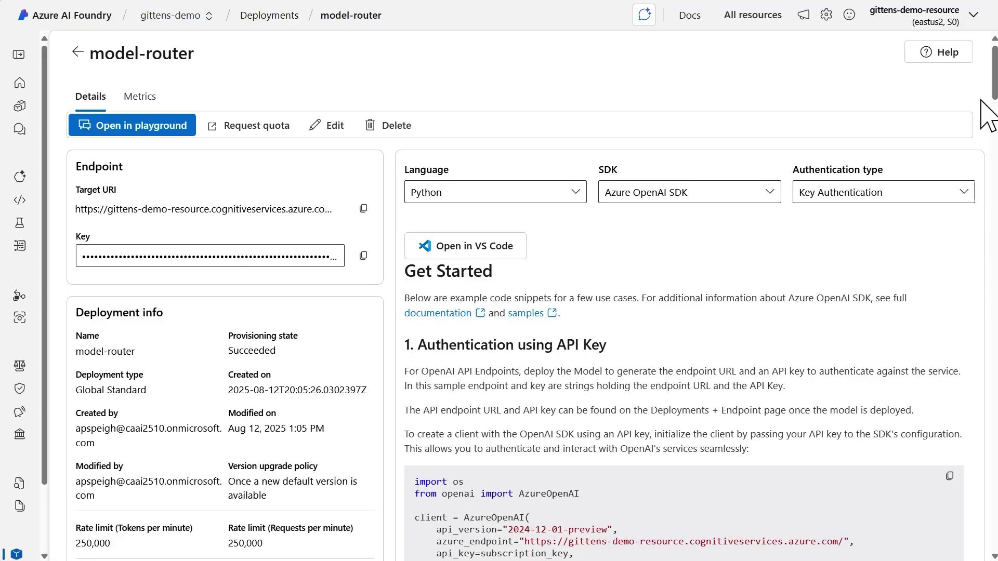
scroll(995, 94, down, 2)
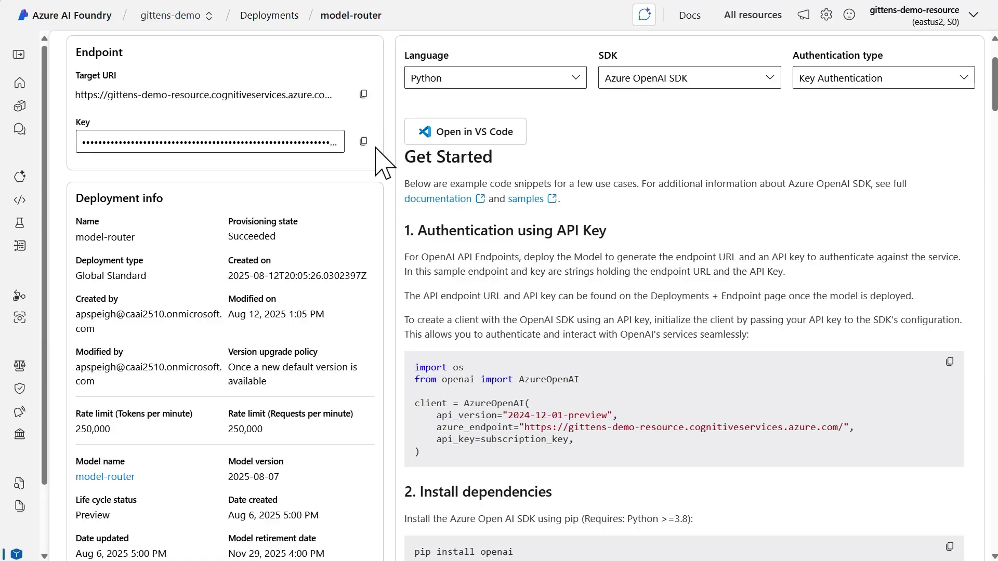
scroll(443, 226, down, 1)
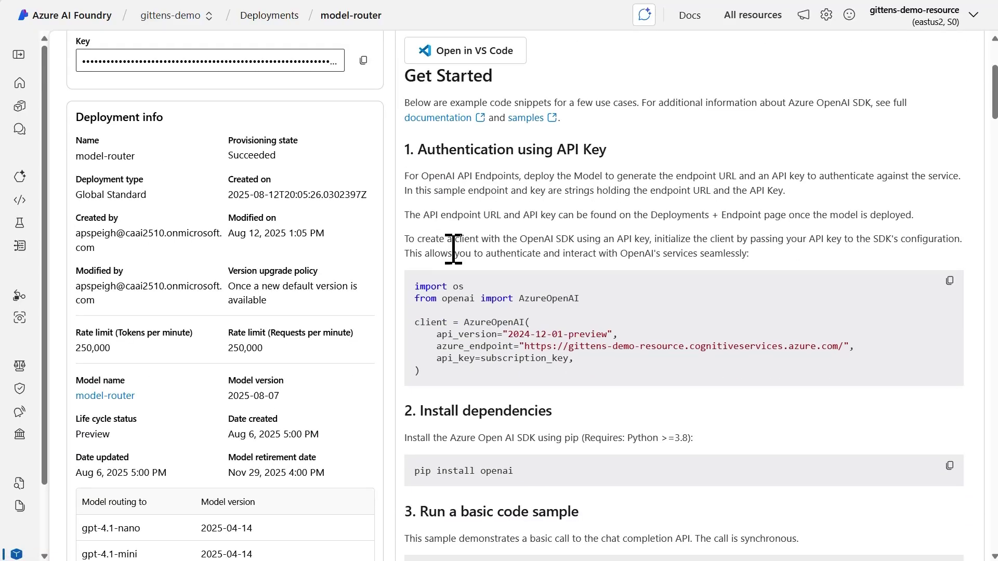
scroll(453, 249, down, 1)
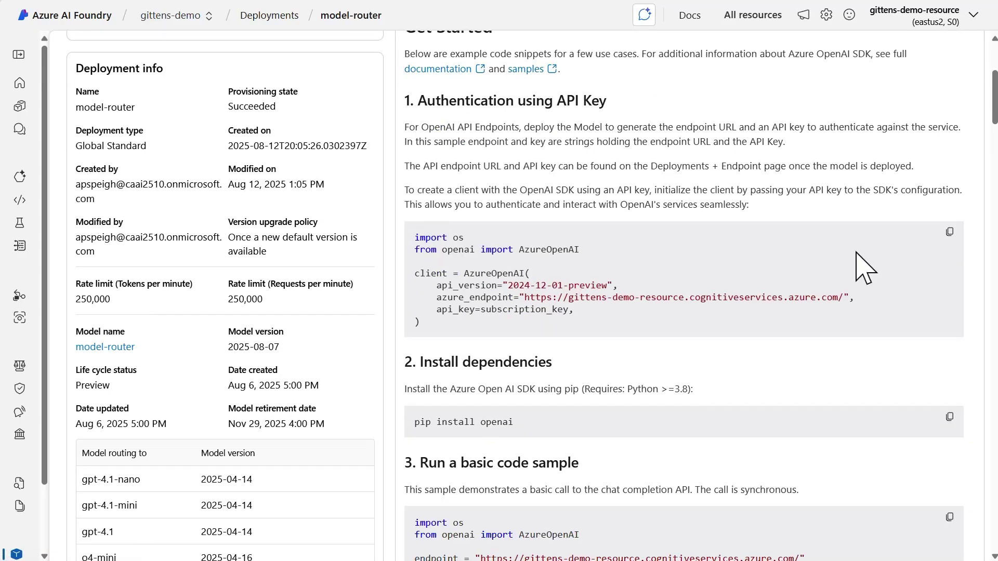
scroll(858, 293, up, 1)
scroll(858, 301, up, 1)
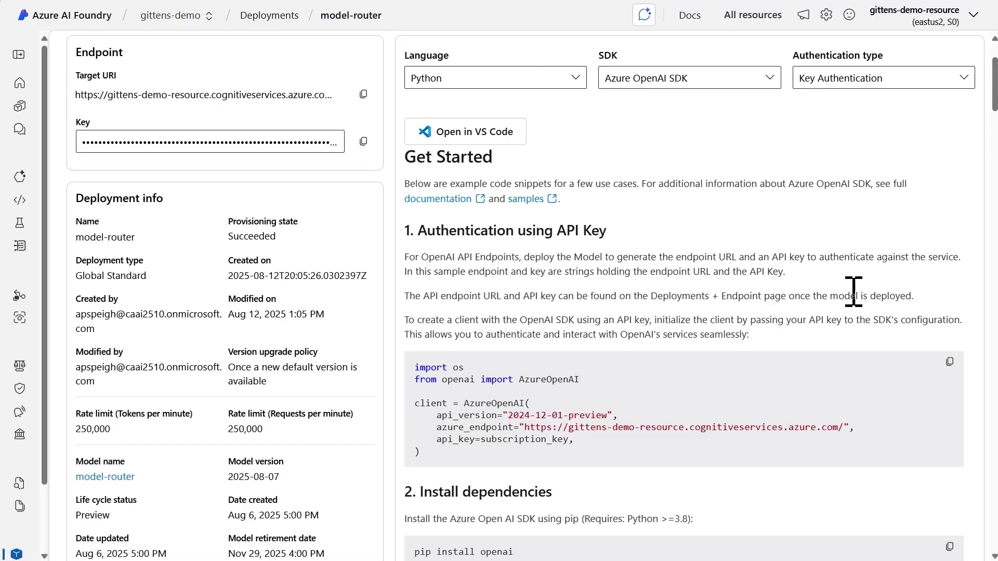
scroll(853, 292, up, 1)
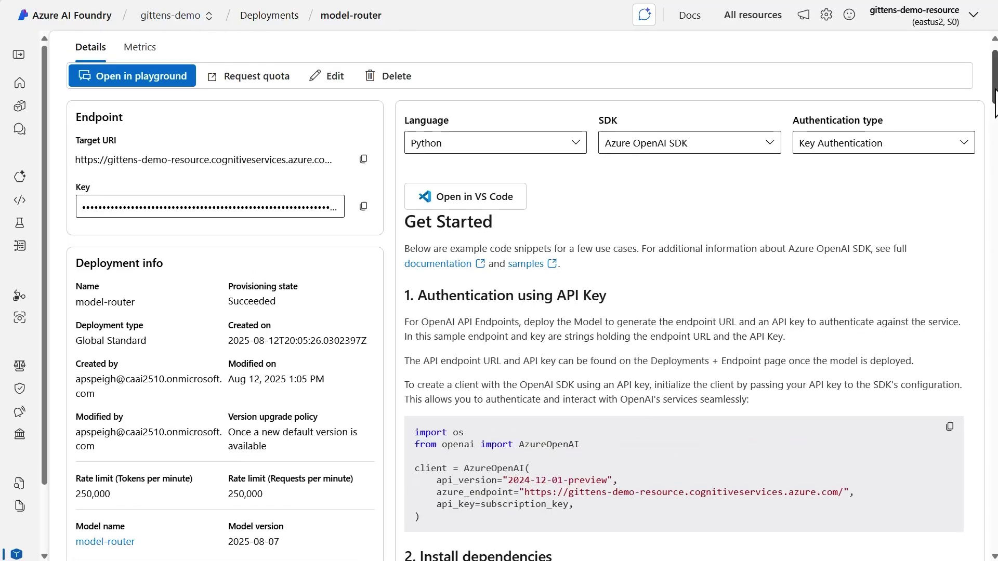
scroll(995, 103, down, 1)
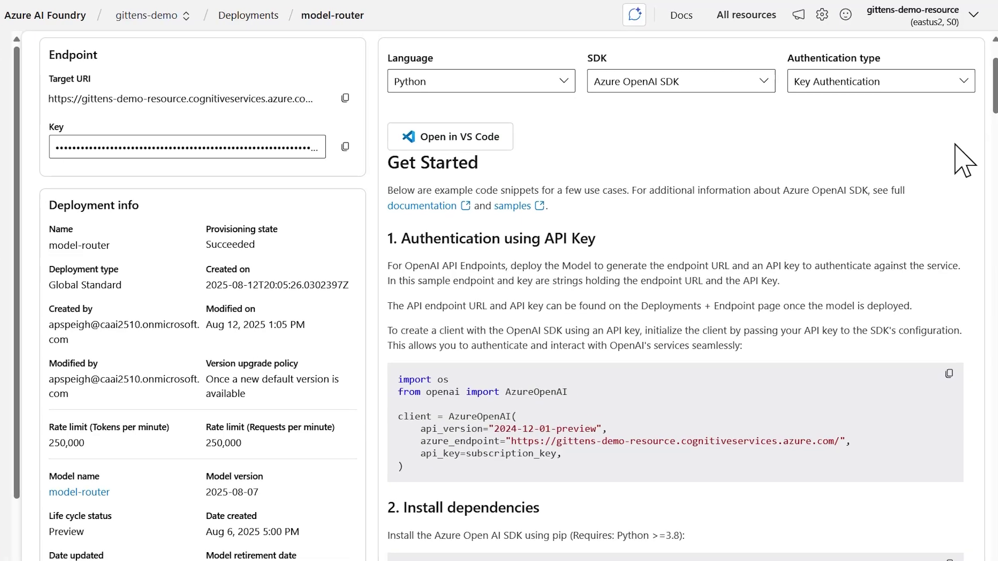
- Review the code sample language, SDK and authentication type options, leaving them unchanged
click(566, 81)
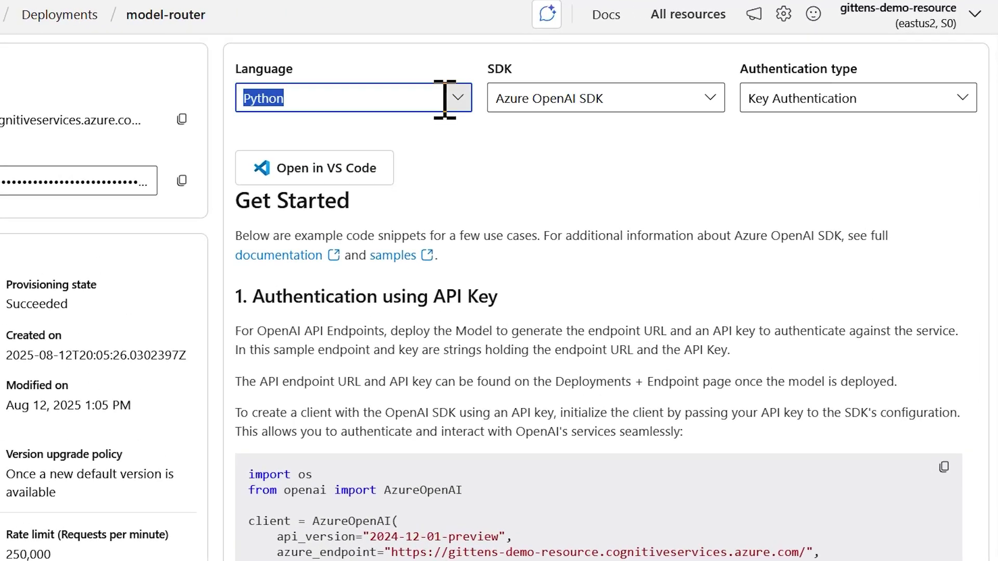
click(444, 99)
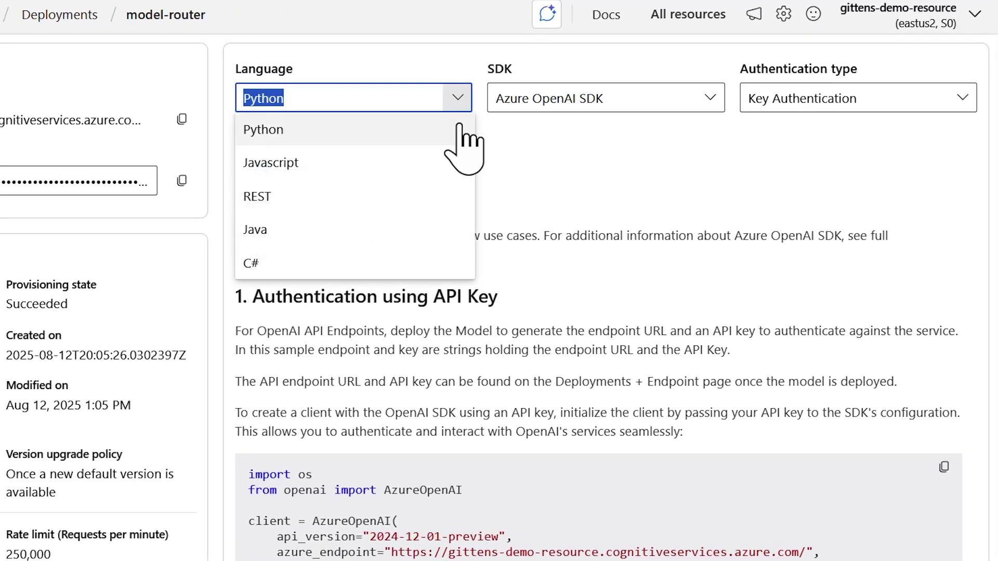
click(567, 138)
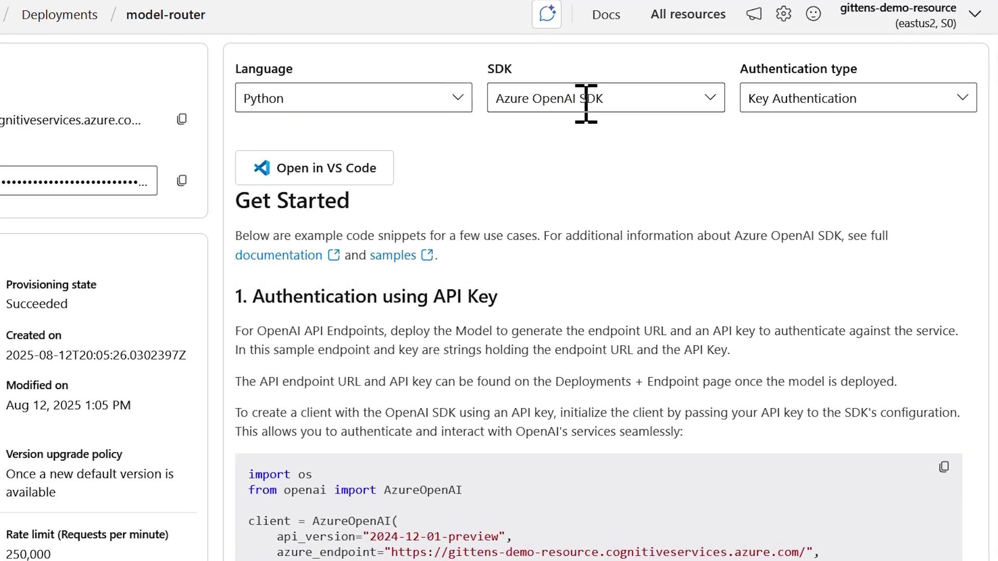
click(586, 99)
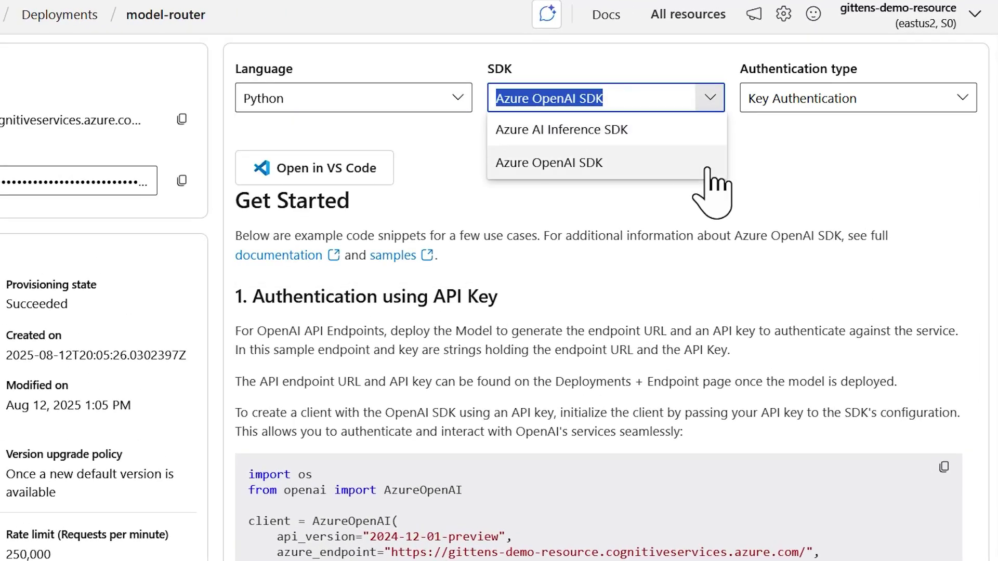
click(803, 184)
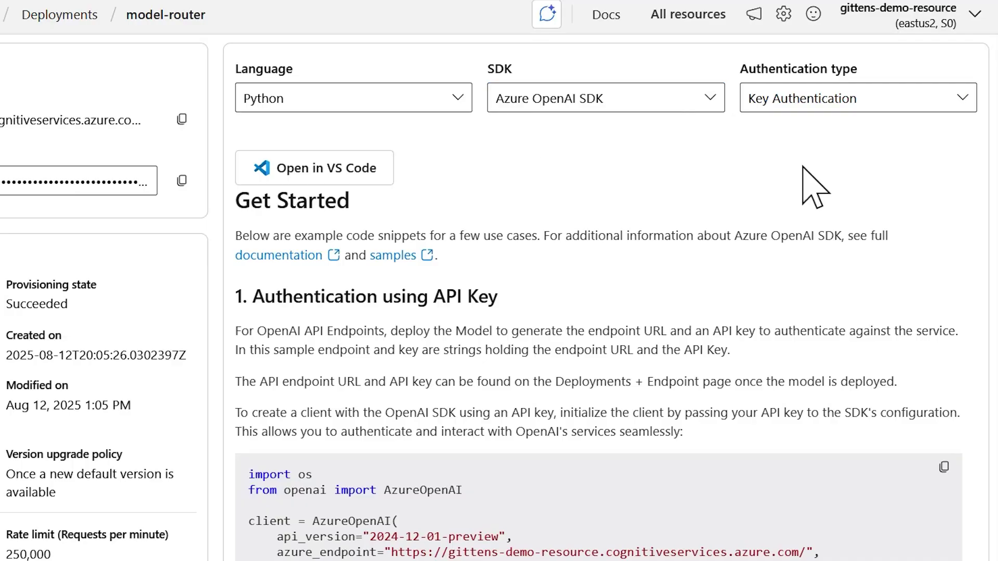
click(954, 125)
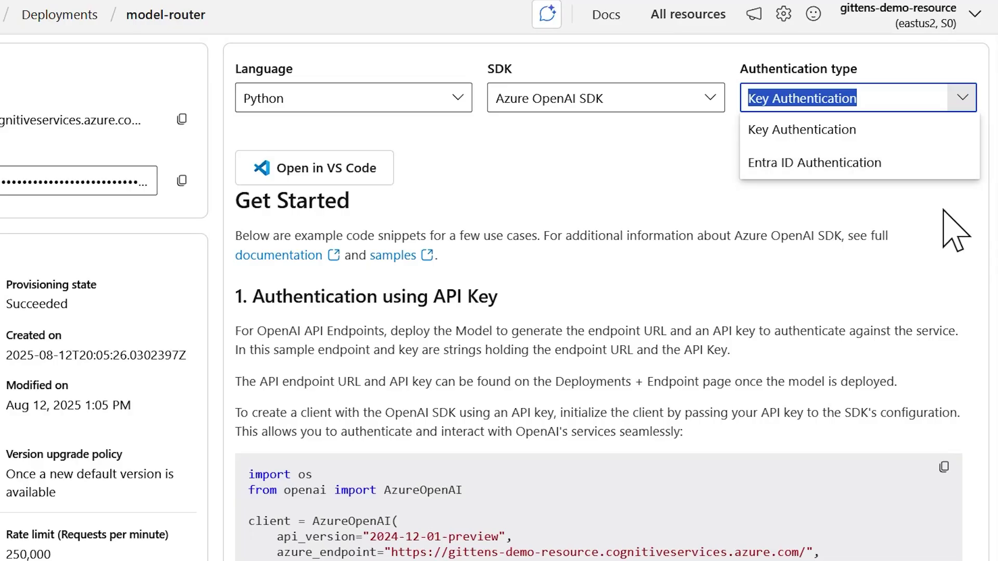
drag(995, 47, 995, 113)
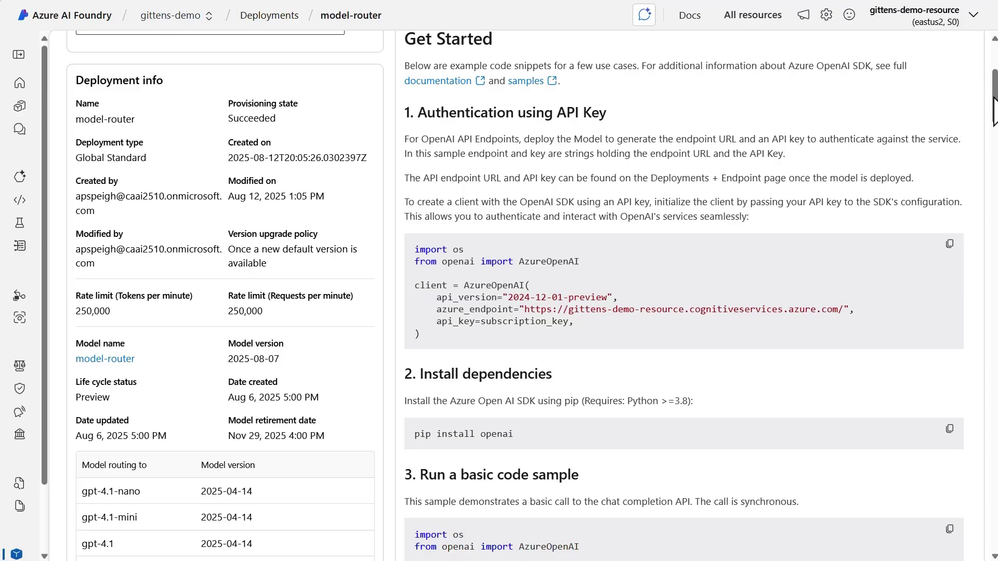
drag(995, 97, 996, 109)
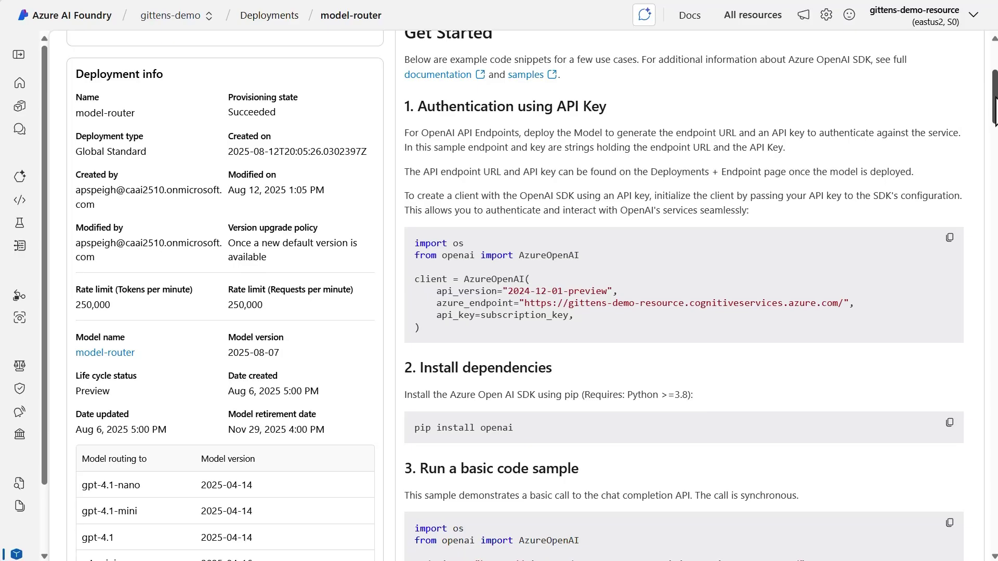
scroll(684, 297, down, 3)
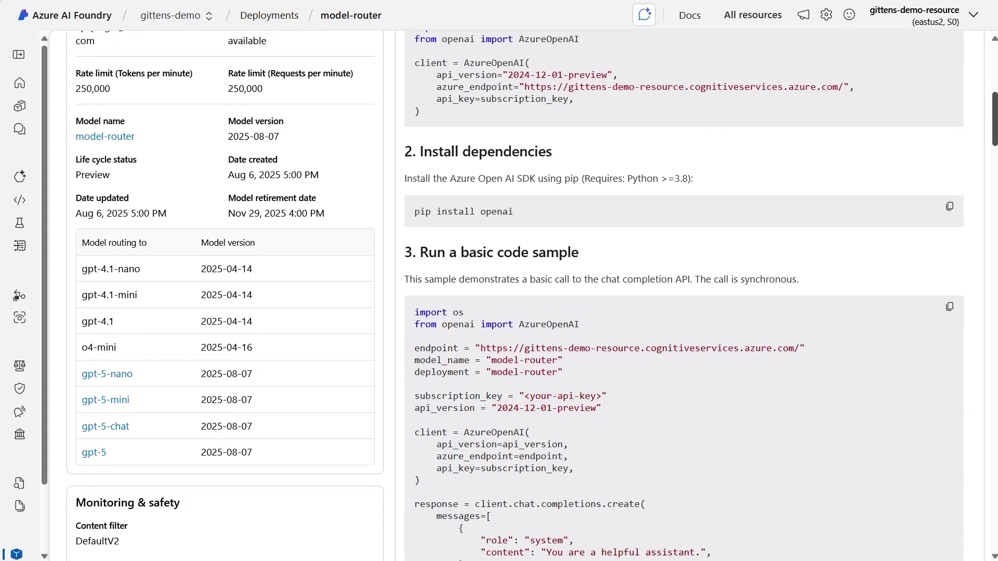
scroll(684, 297, down, 1)
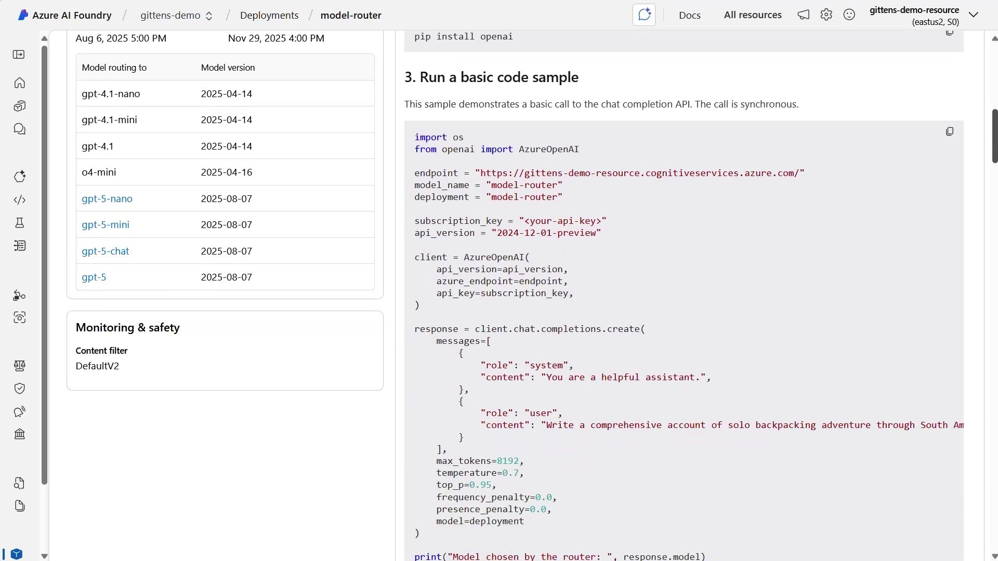
scroll(684, 297, down, 1)
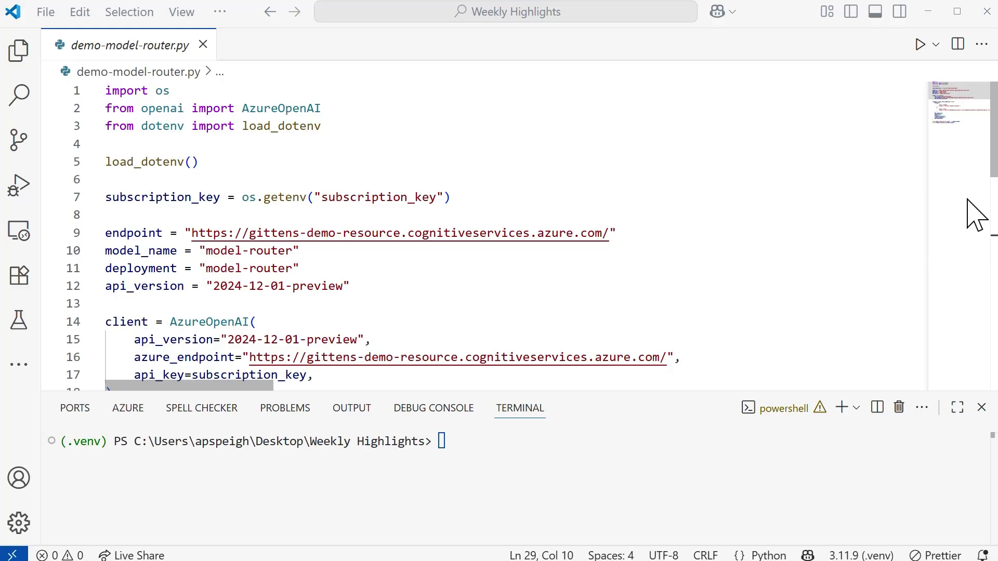
mouse_move(994, 133)
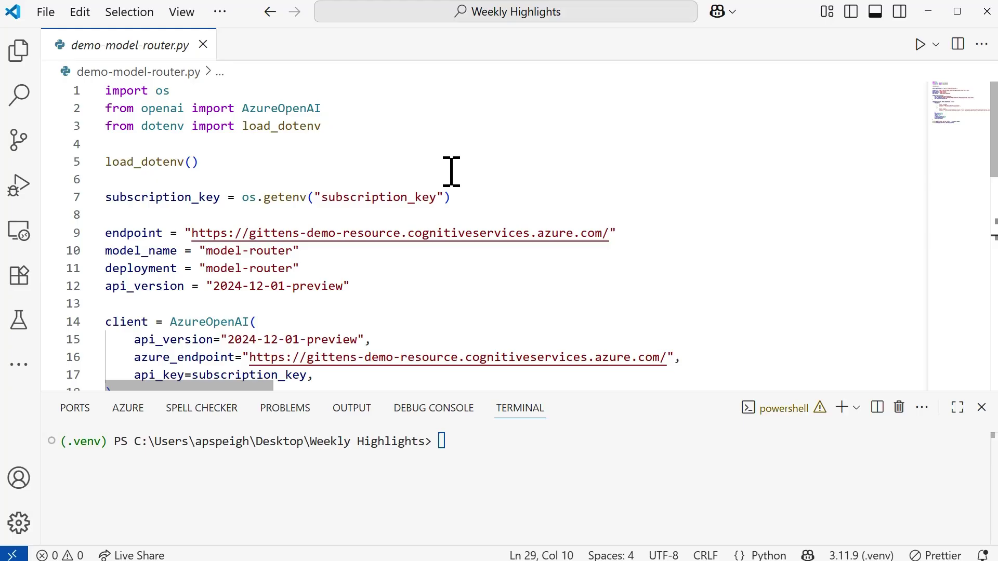
- Walk through the script's load_dotenv lines, system message, temperature and presence penalty settings
drag(240, 164, 105, 127)
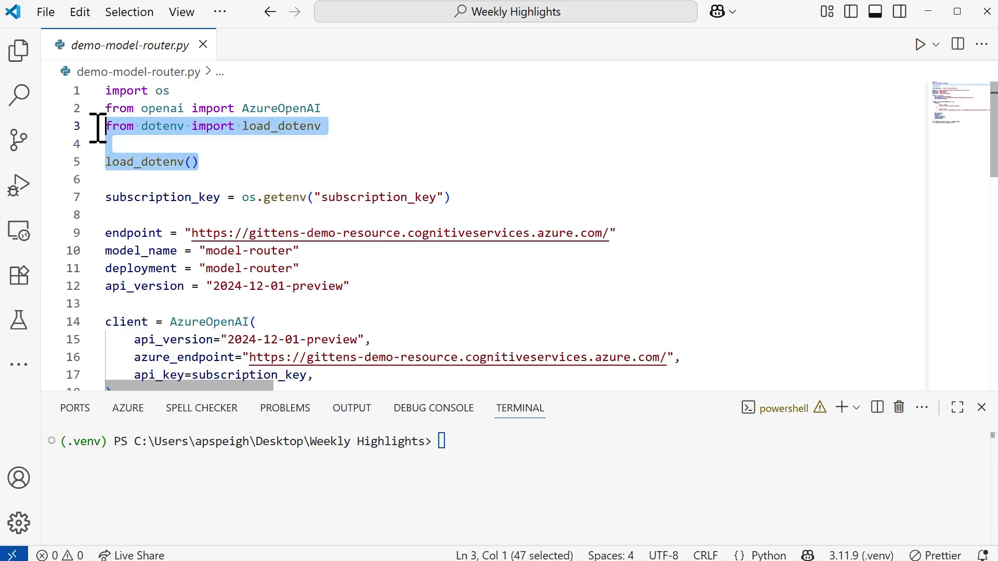
click(764, 186)
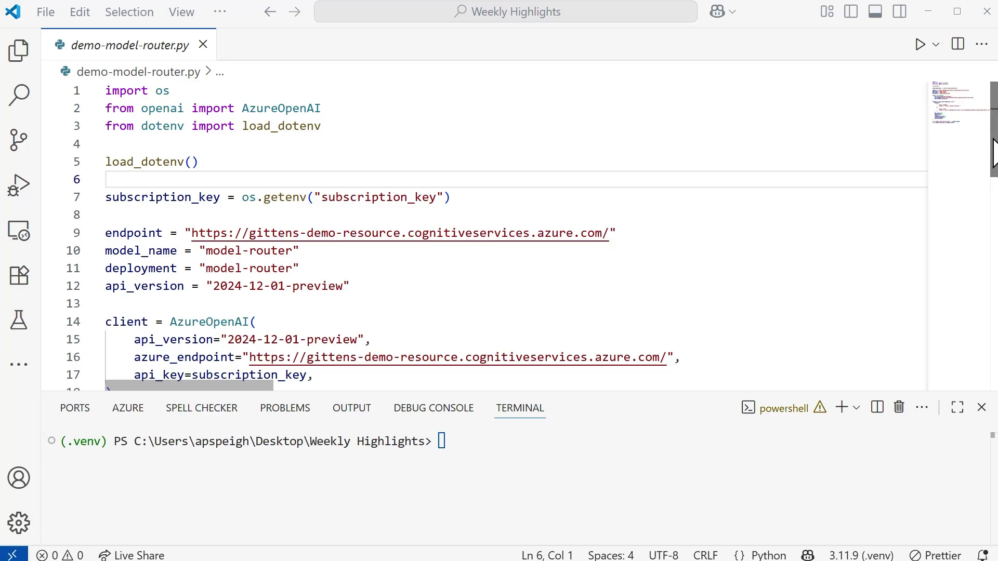
drag(994, 152, 995, 183)
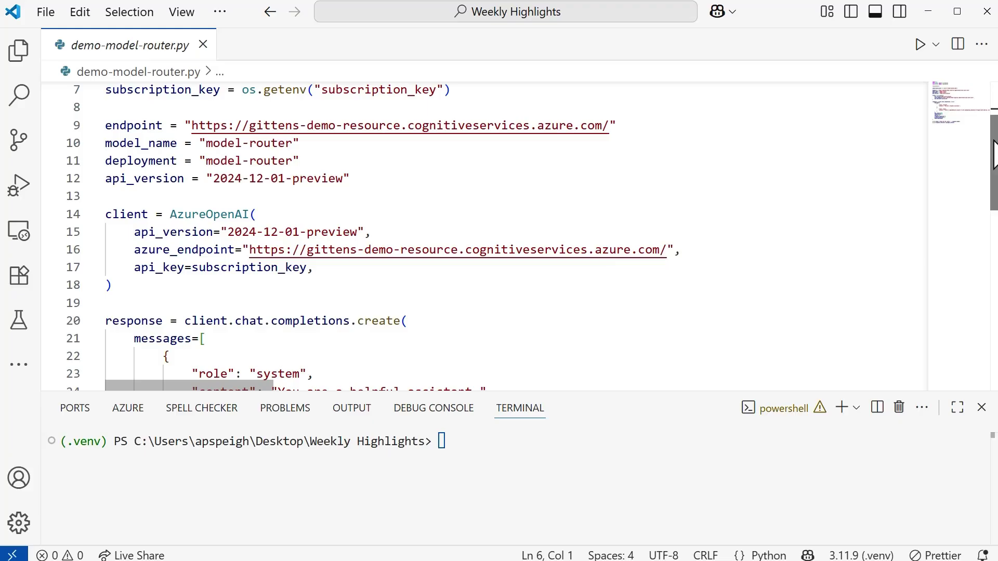
scroll(915, 179, down, 2)
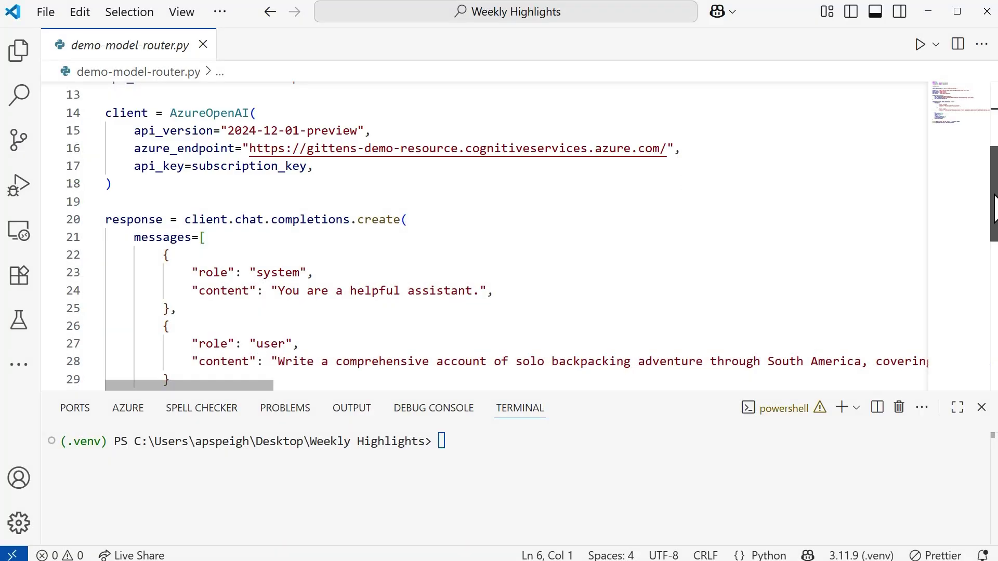
drag(995, 208, 995, 234)
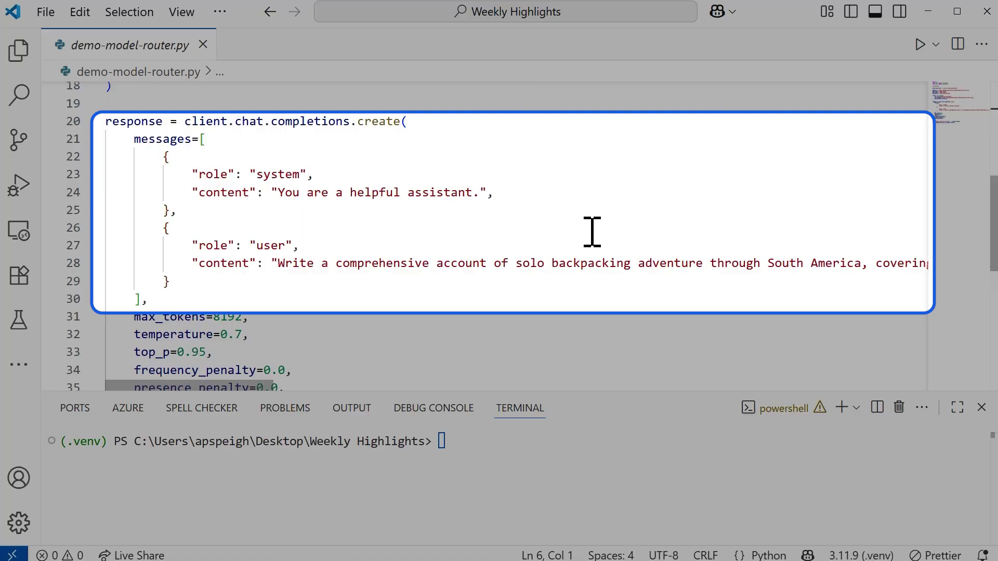
click(587, 199)
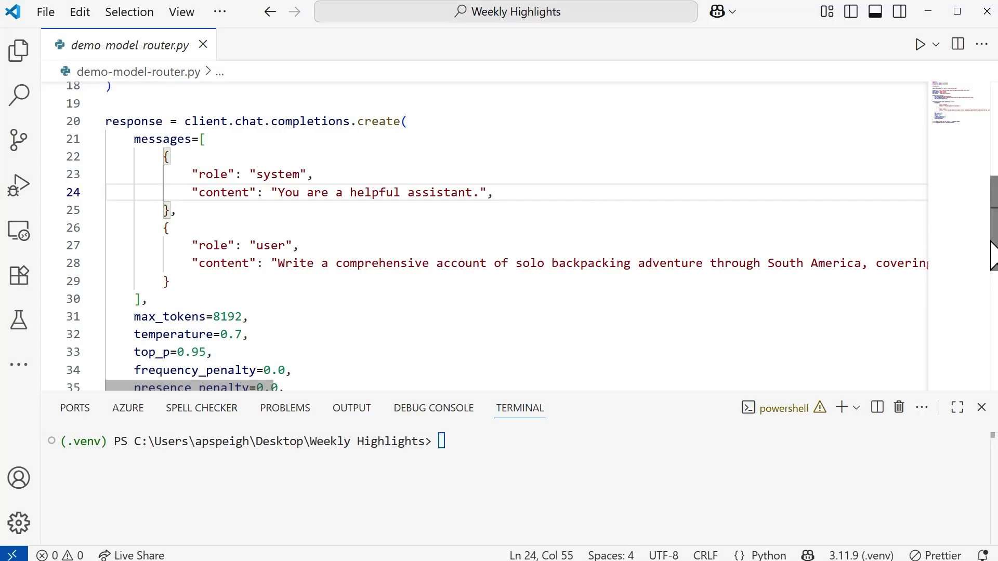
drag(994, 253, 993, 277)
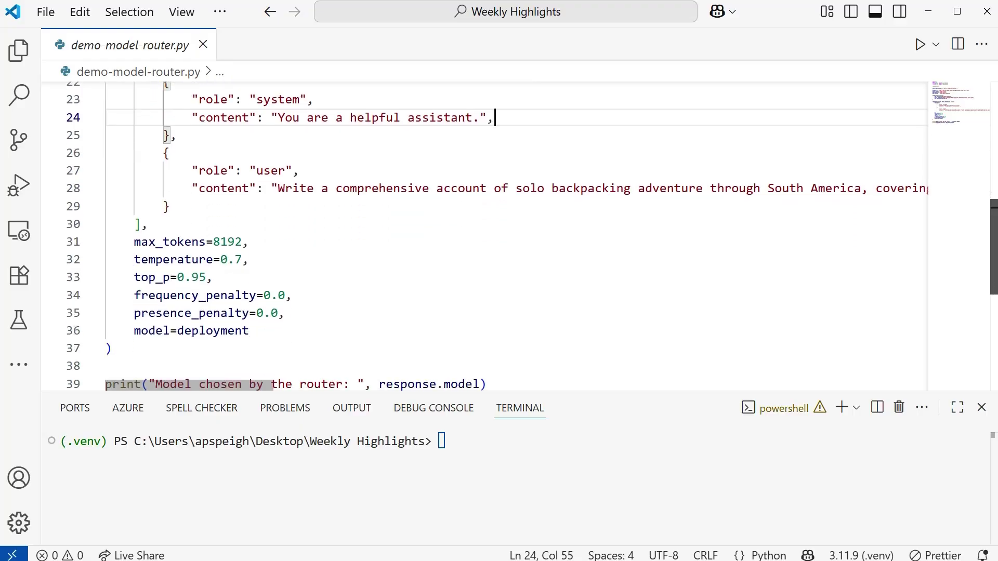
click(715, 270)
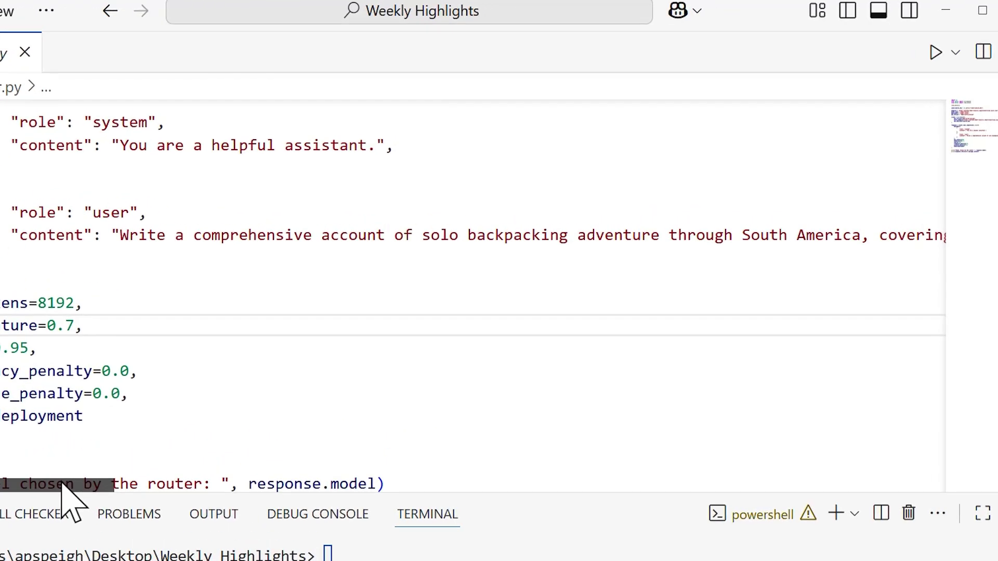
mouse_move(62, 481)
mouse_down()
mouse_move(182, 518)
mouse_move(408, 553)
mouse_move(641, 559)
mouse_move(912, 544)
mouse_move(468, 545)
mouse_move(182, 526)
mouse_move(53, 469)
mouse_up()
click(603, 316)
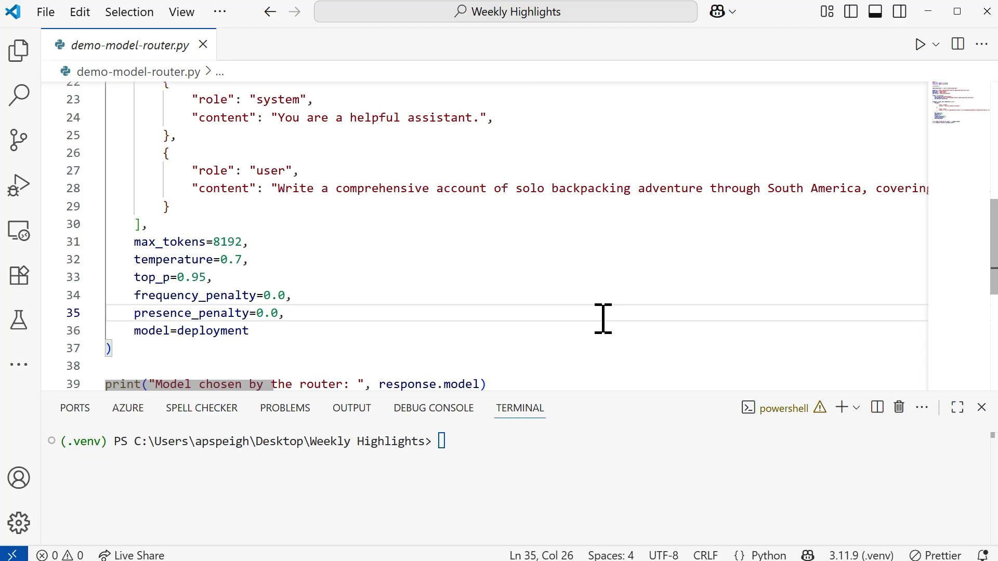
click(561, 334)
click(572, 353)
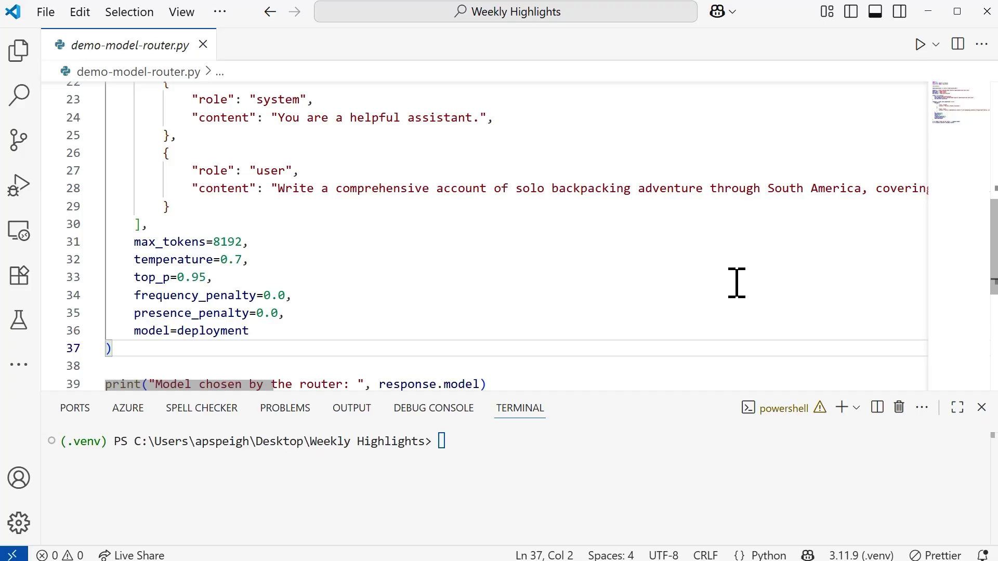
scroll(735, 284, down, 1)
scroll(735, 283, down, 2)
scroll(736, 283, down, 1)
- Go to the final print statement, then focus the terminal for a command
click(334, 313)
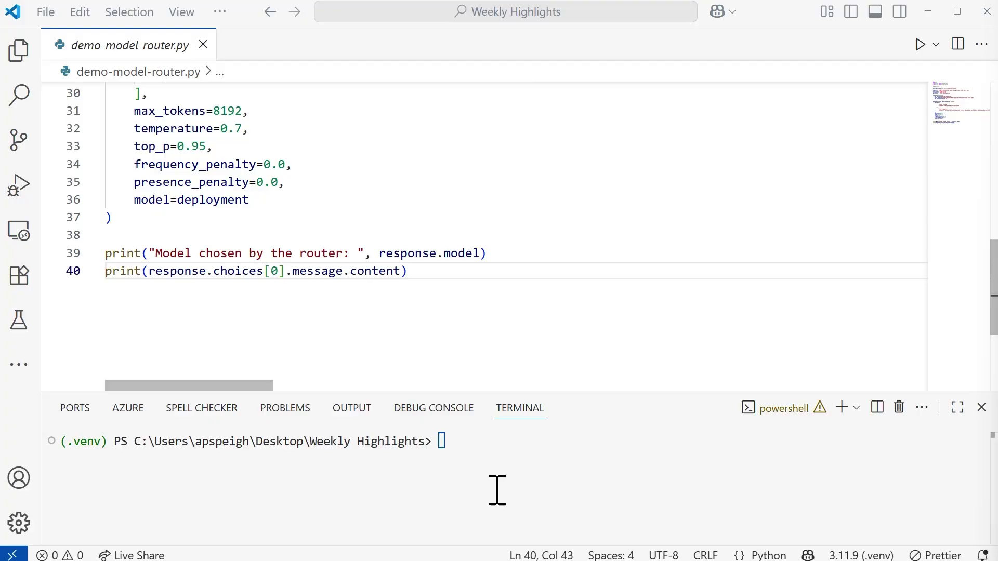
click(521, 464)
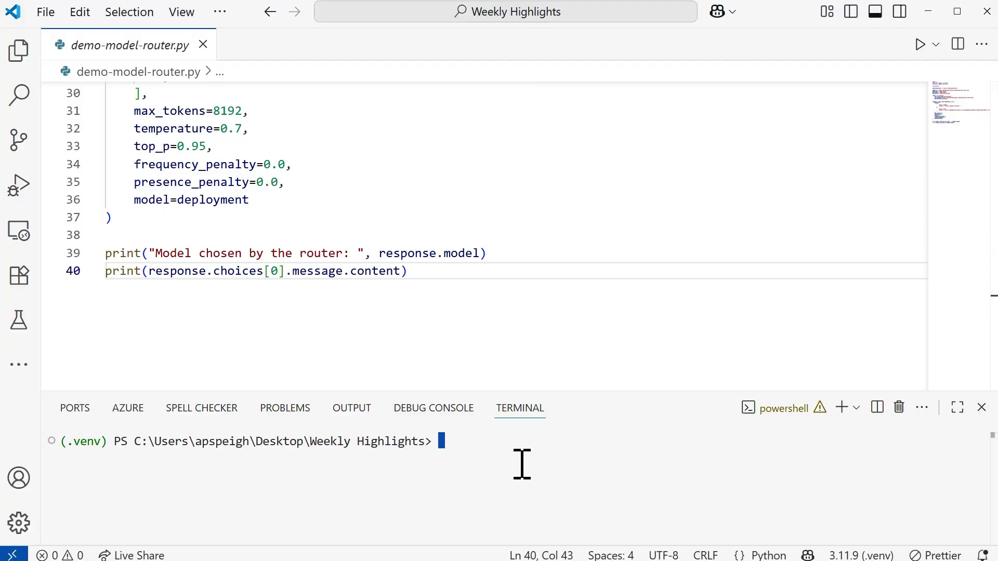
text(python demo-)
- Run python .\demo-model-router.py and enlarge the terminal to read the backpacking story
key(Tab)
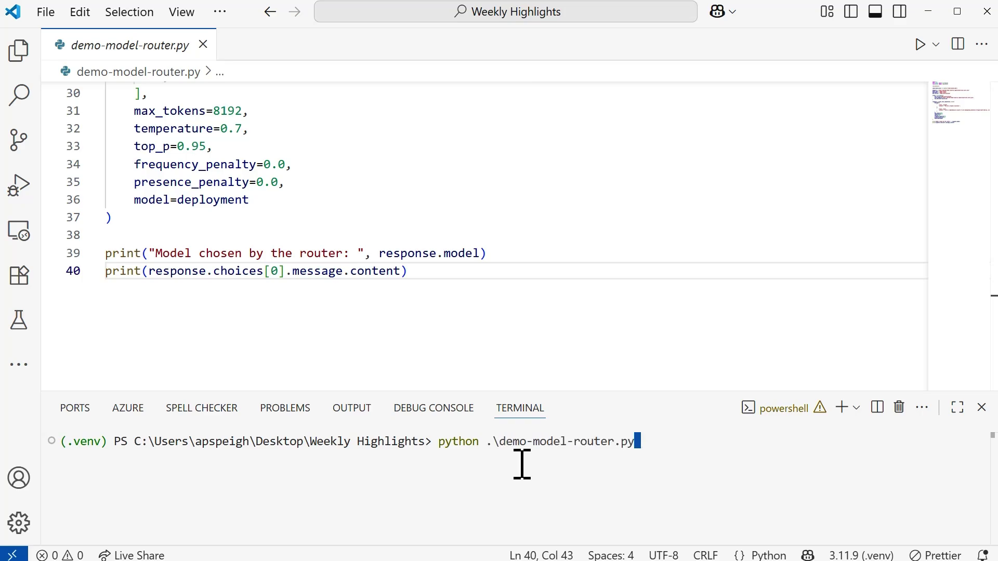
key(Return)
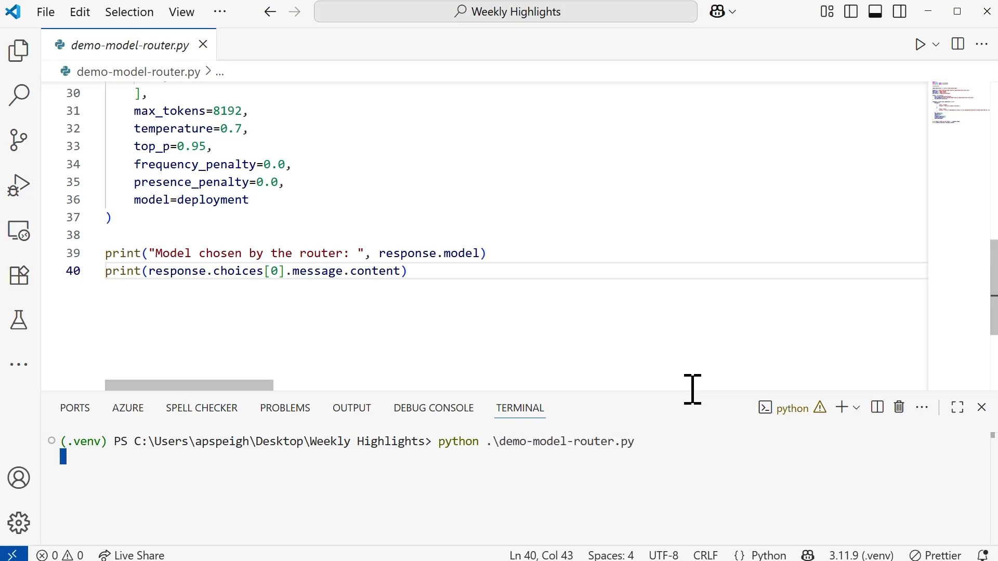
mouse_move(685, 392)
mouse_down()
mouse_move(688, 224)
mouse_move(716, 185)
mouse_up()
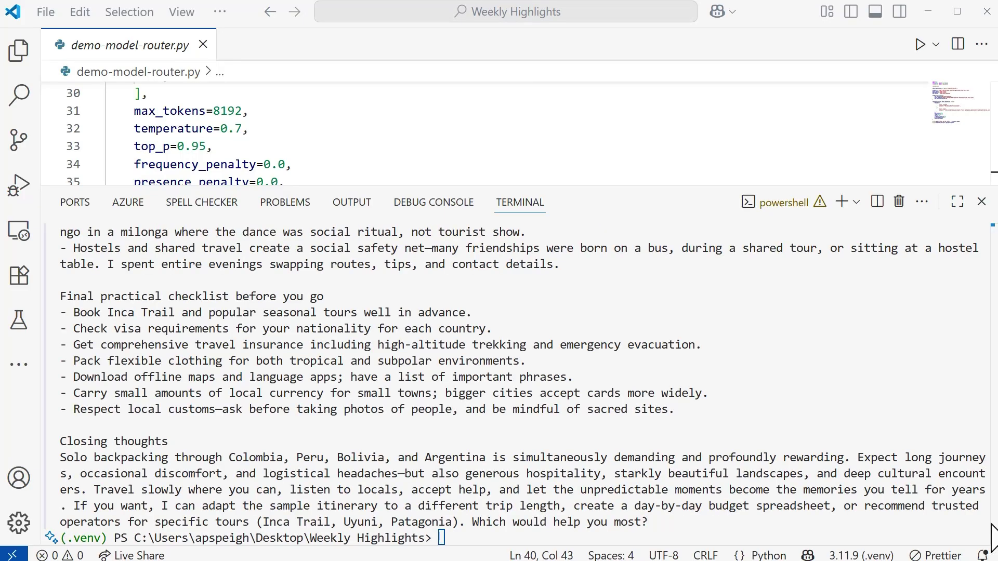
scroll(995, 524, up, 1)
drag(994, 523, 994, 264)
scroll(522, 386, up, 2)
scroll(521, 386, up, 2)
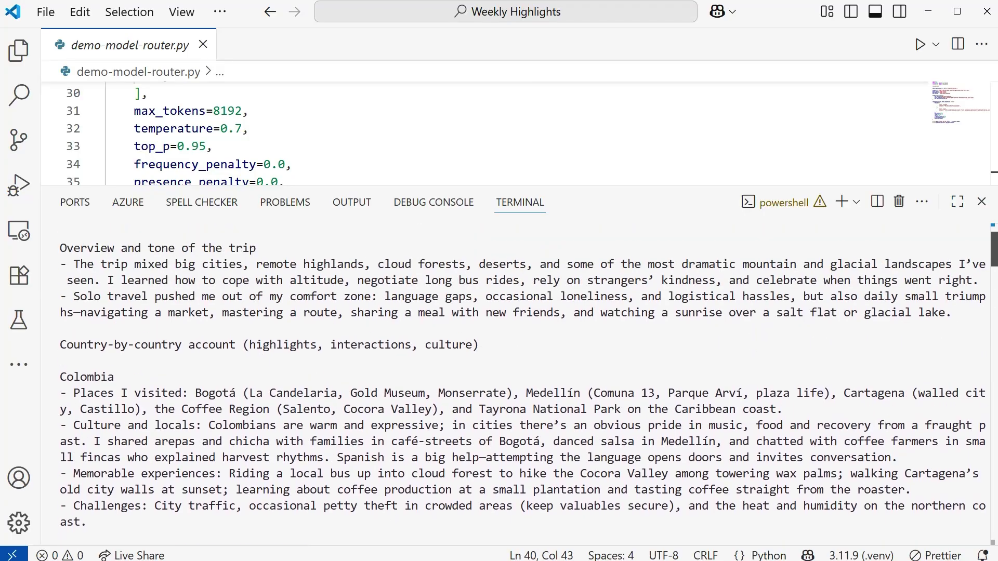
scroll(521, 386, up, 2)
scroll(521, 387, up, 2)
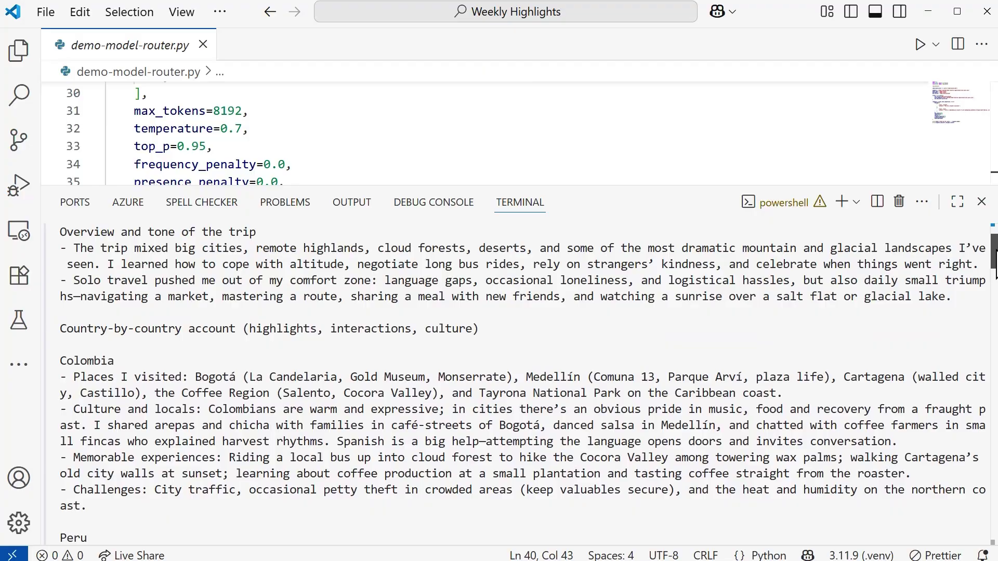
drag(995, 257, 995, 483)
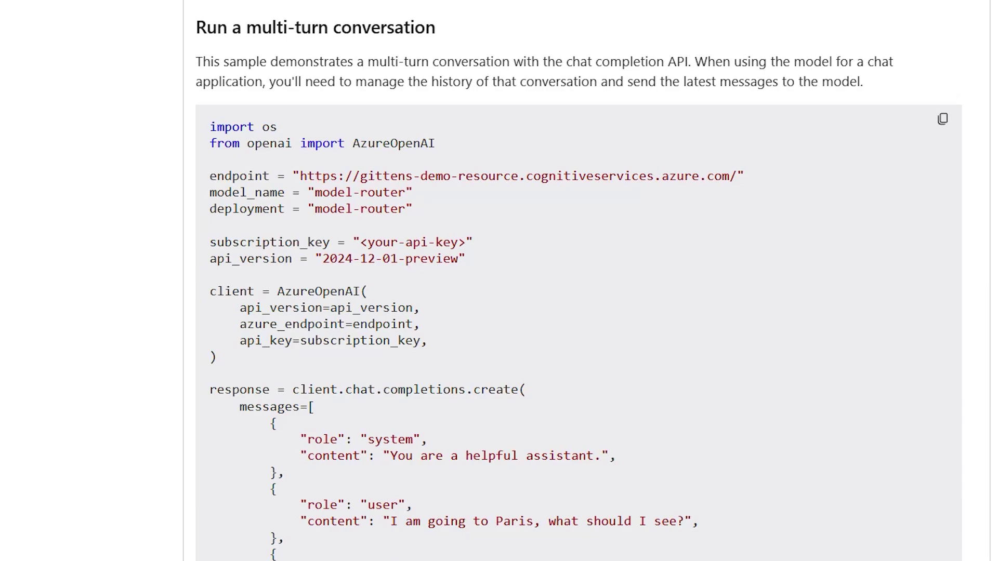
scroll(579, 312, down, 5)
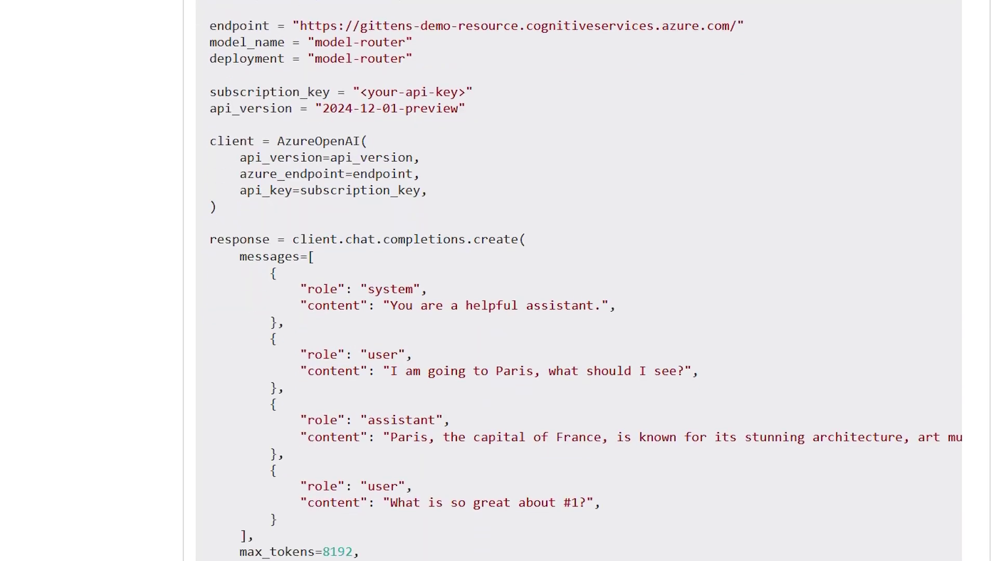
scroll(579, 285, down, 1)
scroll(579, 282, up, 1)
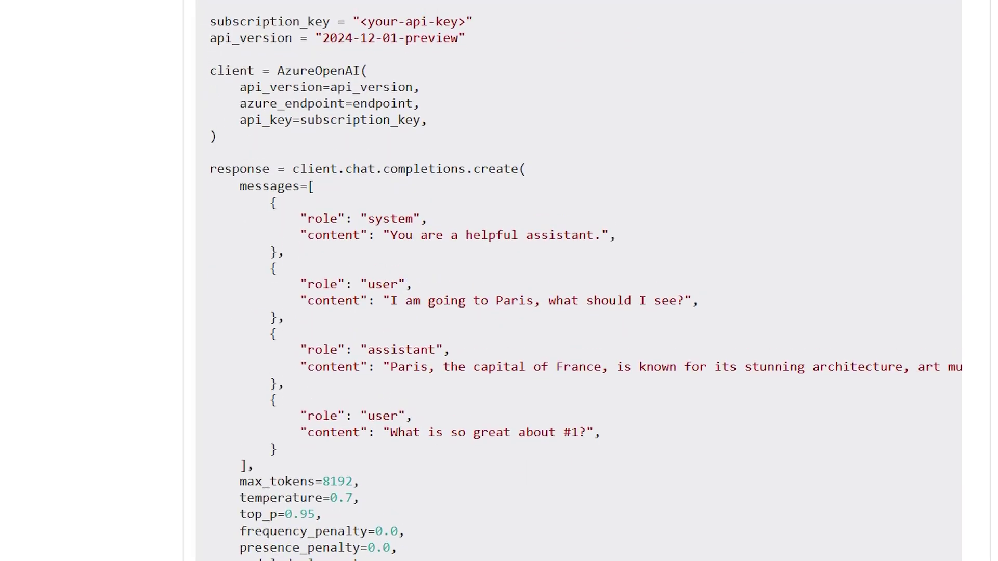
scroll(578, 280, up, 1)
scroll(578, 281, up, 1)
scroll(579, 281, up, 1)
scroll(579, 281, up, 1)
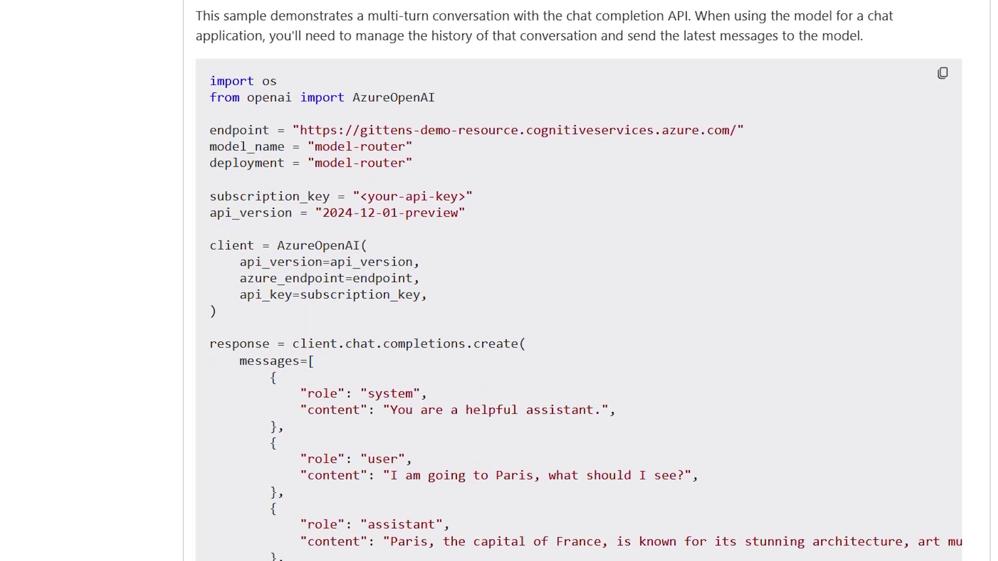
scroll(579, 282, up, 1)
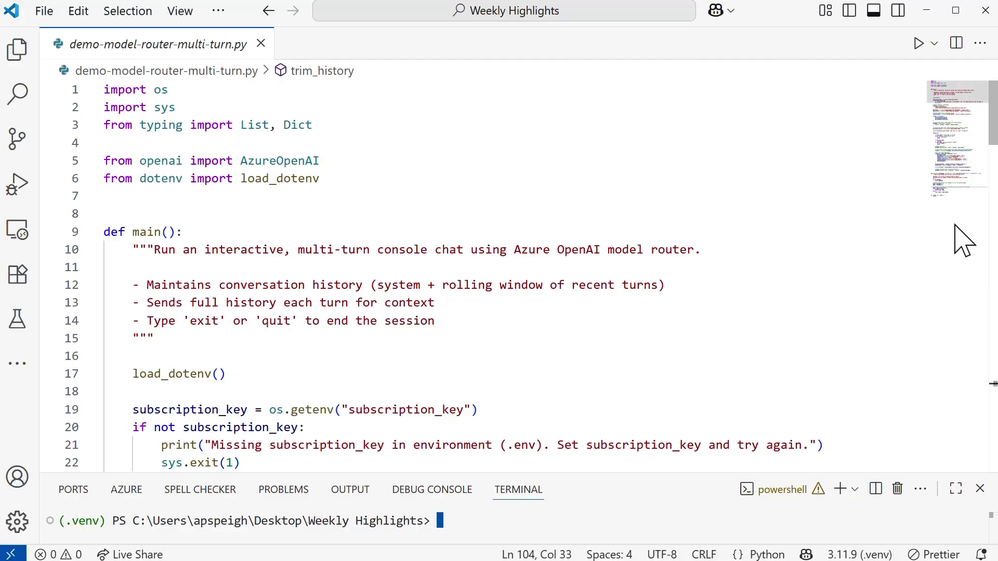
mouse_move(992, 137)
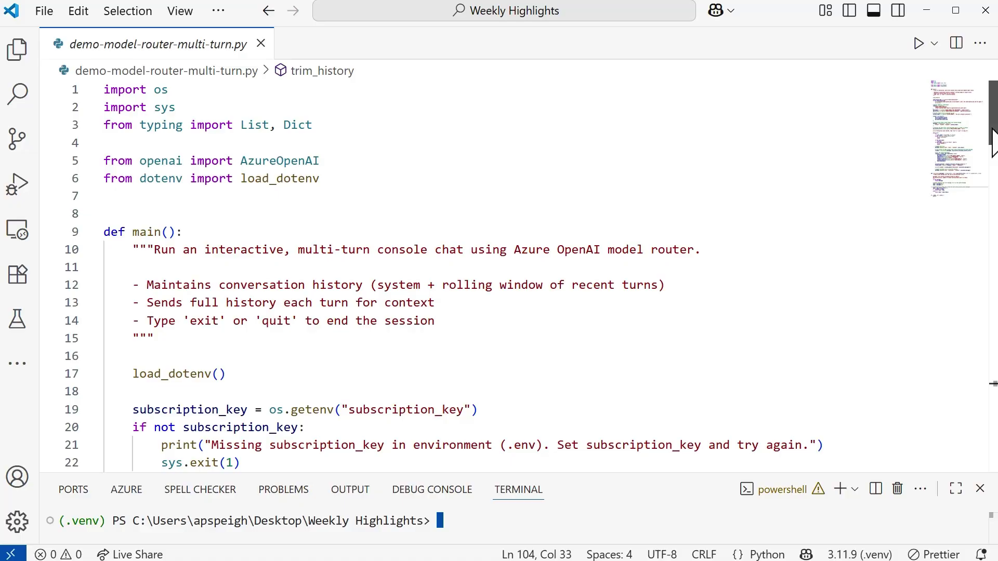
drag(994, 141, 994, 162)
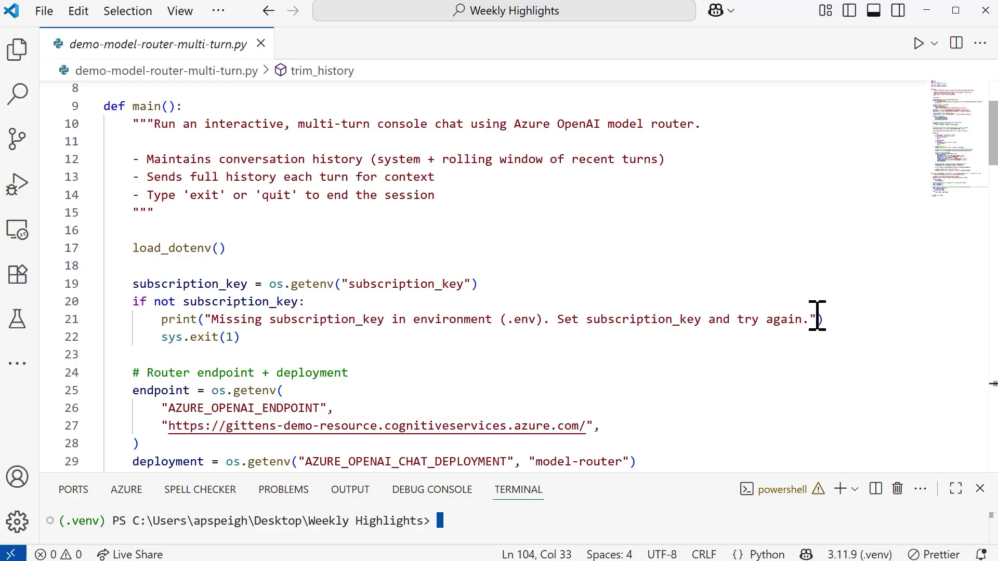
scroll(842, 319, down, 1)
scroll(843, 320, down, 1)
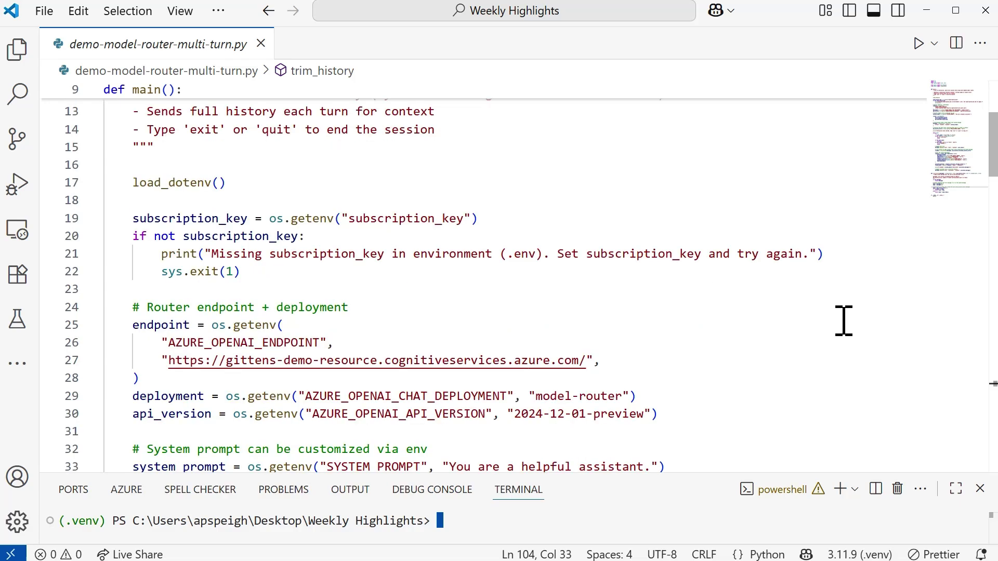
scroll(844, 320, down, 1)
scroll(842, 324, down, 1)
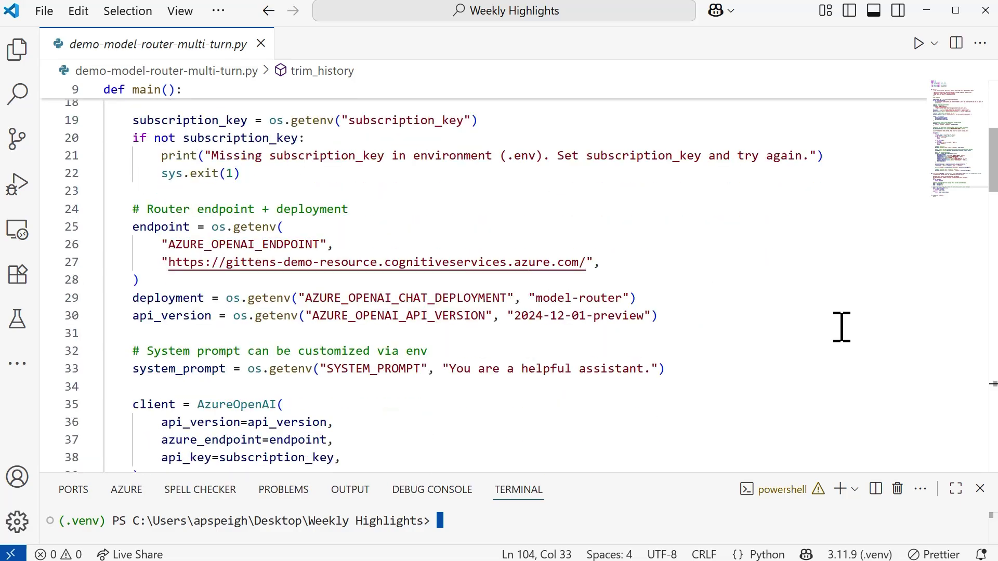
scroll(840, 324, down, 1)
scroll(839, 326, down, 1)
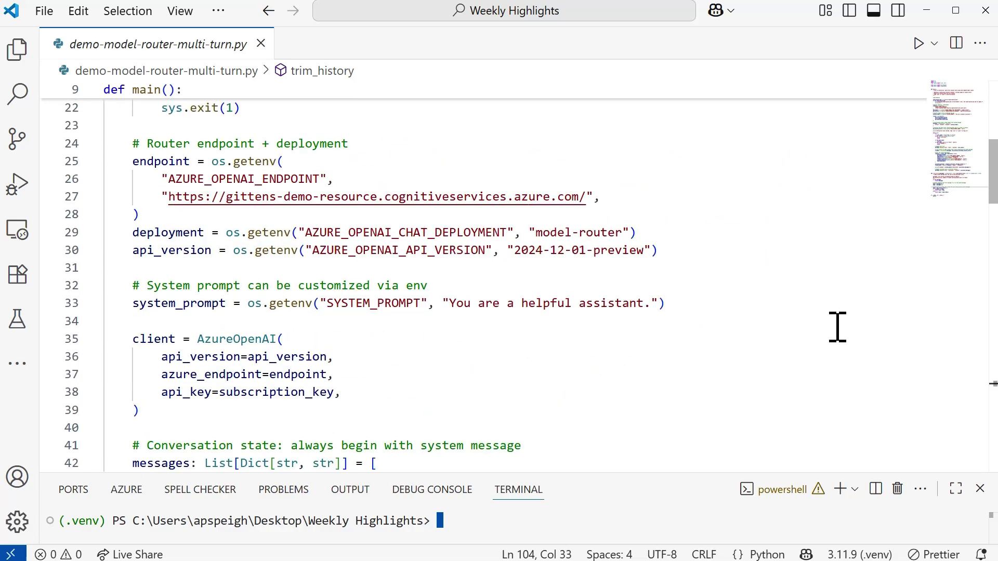
scroll(837, 327, down, 1)
scroll(837, 328, down, 1)
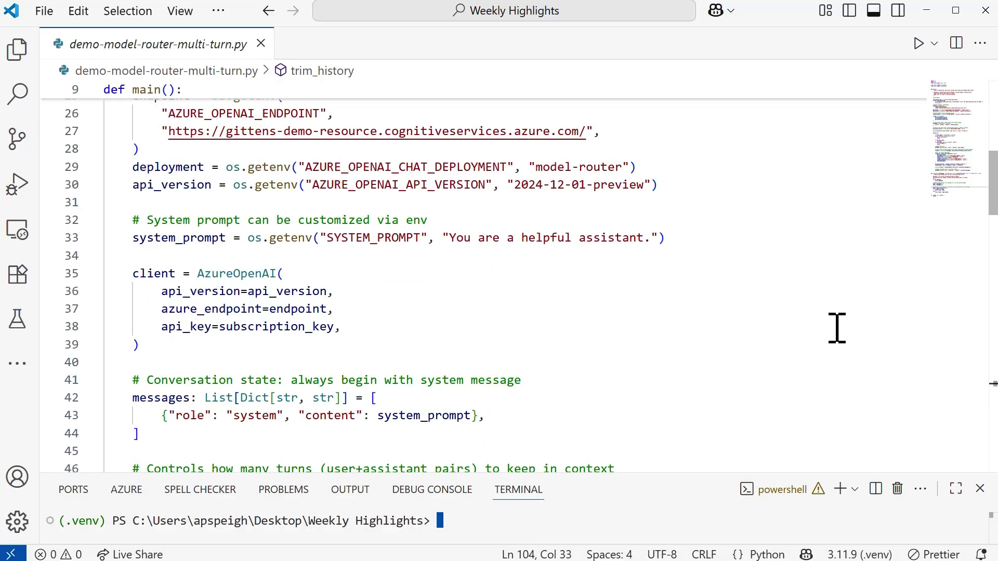
scroll(837, 328, down, 1)
scroll(837, 335, down, 1)
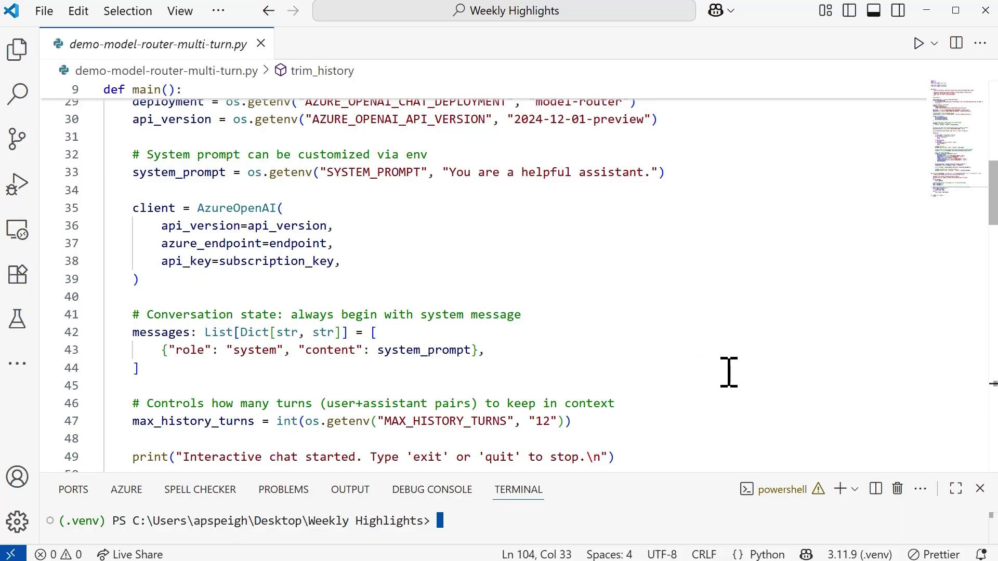
scroll(729, 372, down, 2)
scroll(745, 376, down, 1)
scroll(746, 378, down, 1)
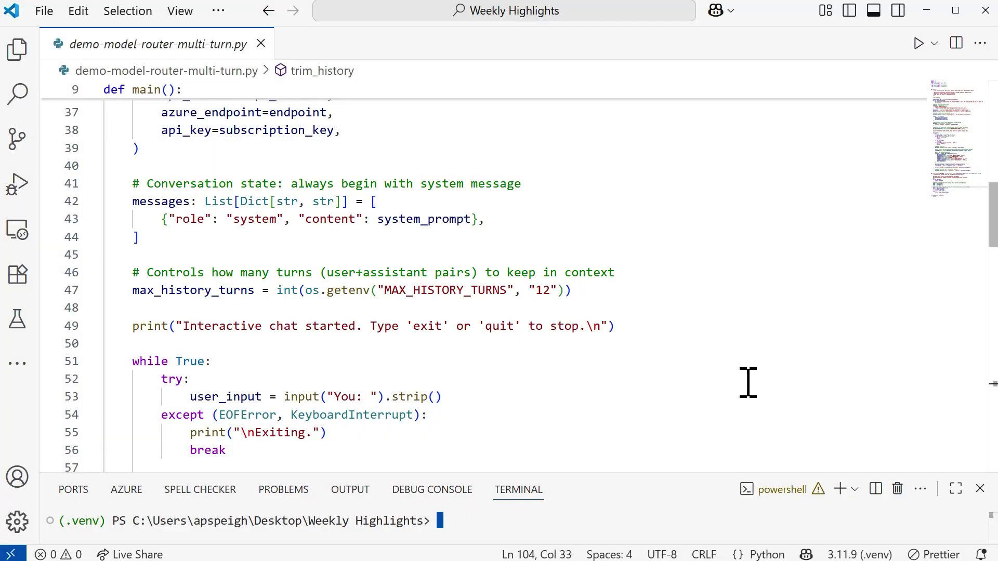
scroll(753, 367, down, 1)
scroll(787, 359, down, 1)
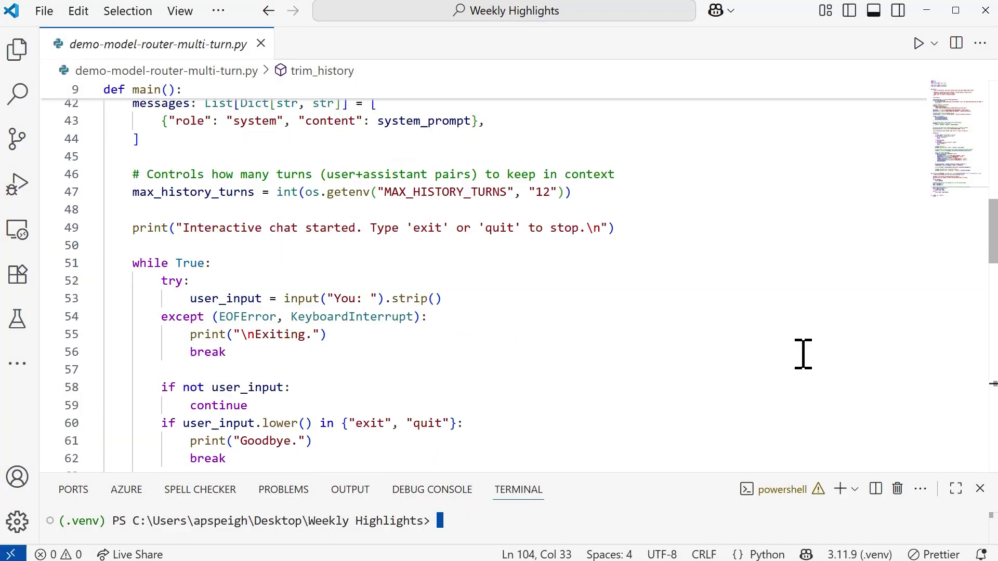
scroll(805, 355, down, 1)
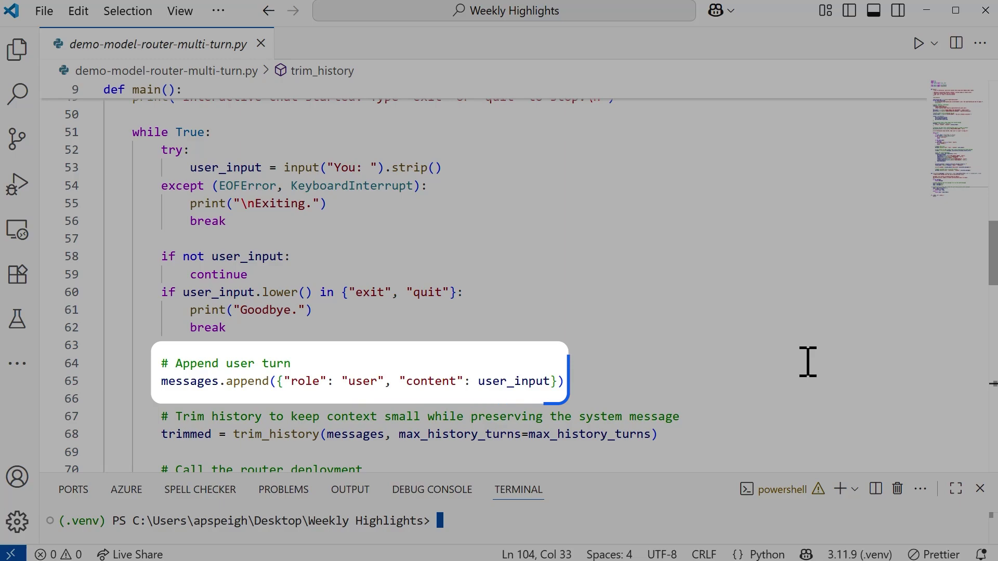
scroll(809, 361, down, 1)
scroll(809, 363, down, 1)
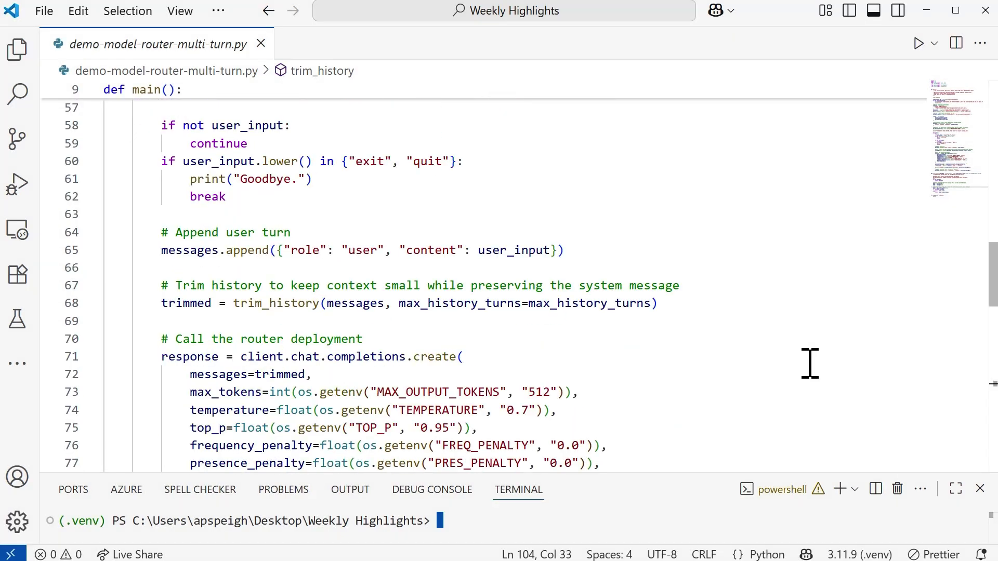
scroll(809, 359, down, 1)
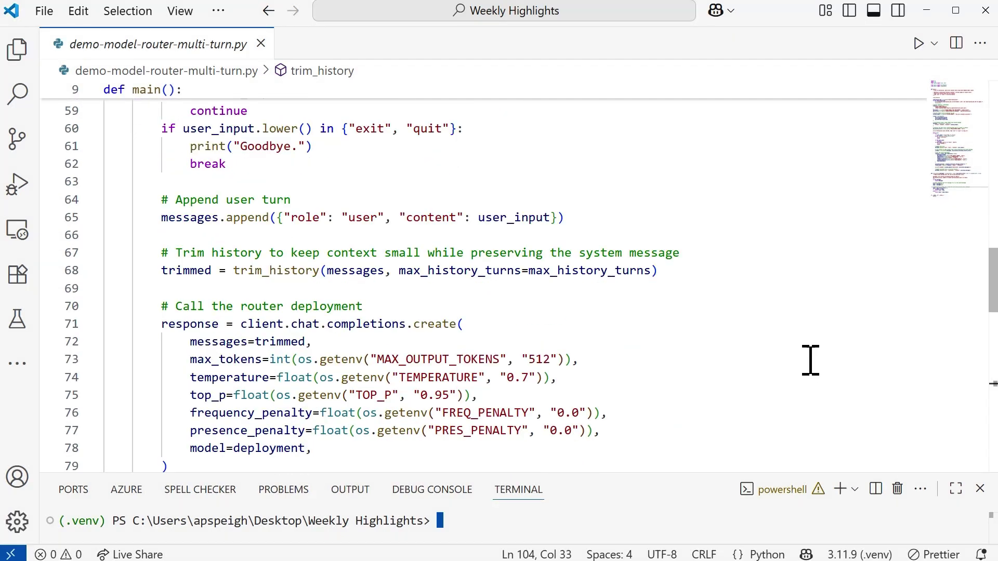
scroll(810, 359, down, 2)
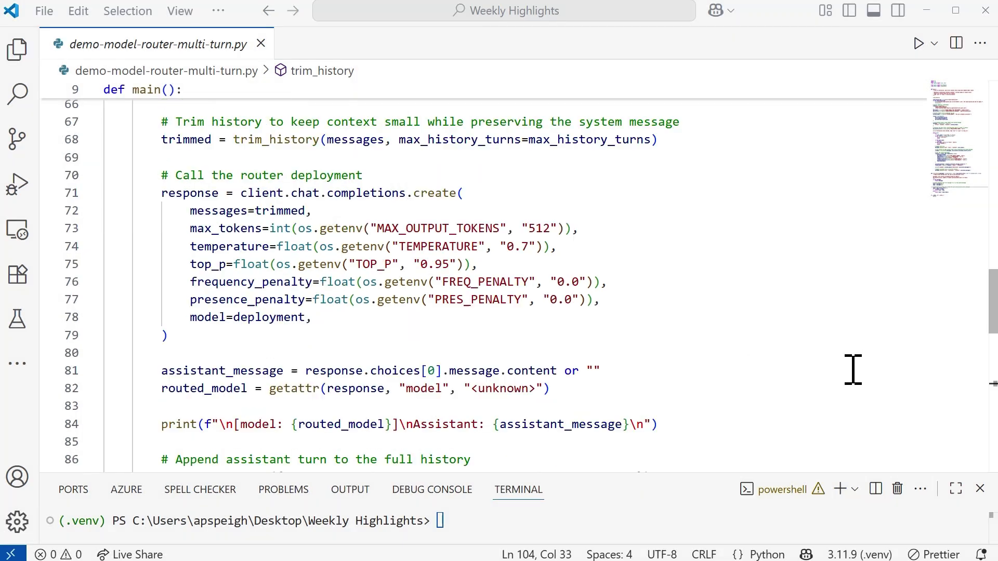
scroll(843, 366, down, 1)
scroll(855, 369, down, 1)
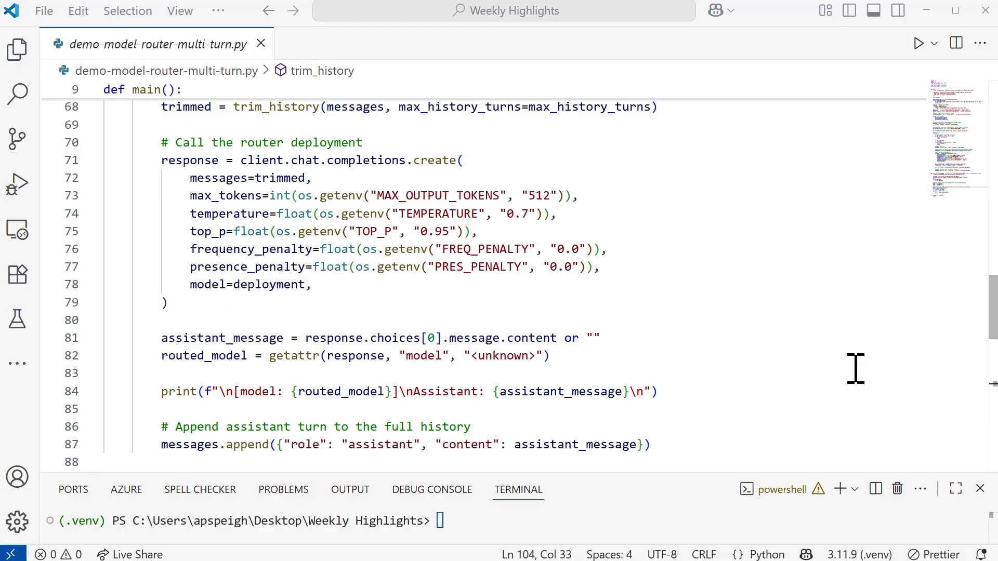
scroll(842, 372, down, 1)
scroll(824, 370, down, 1)
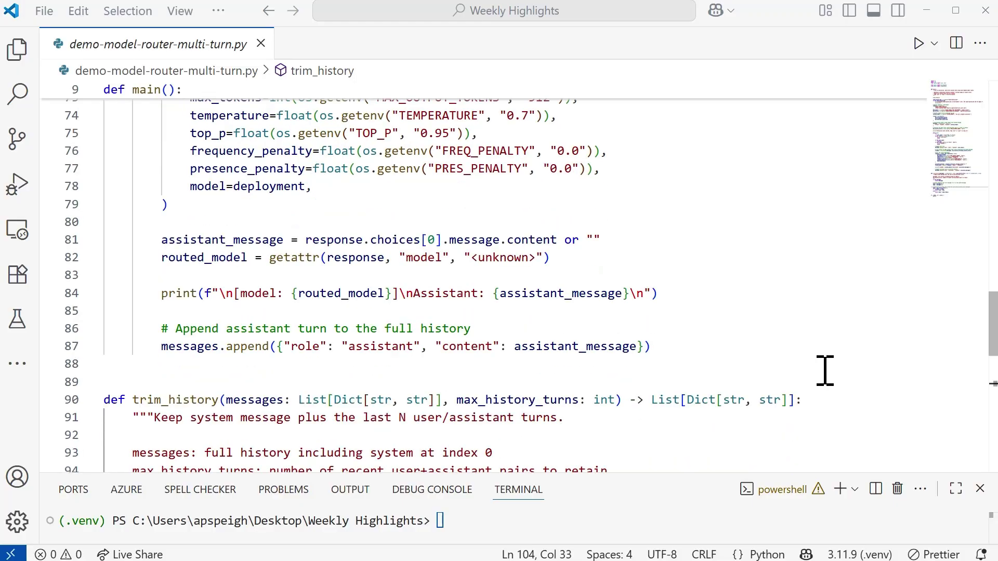
scroll(824, 370, down, 1)
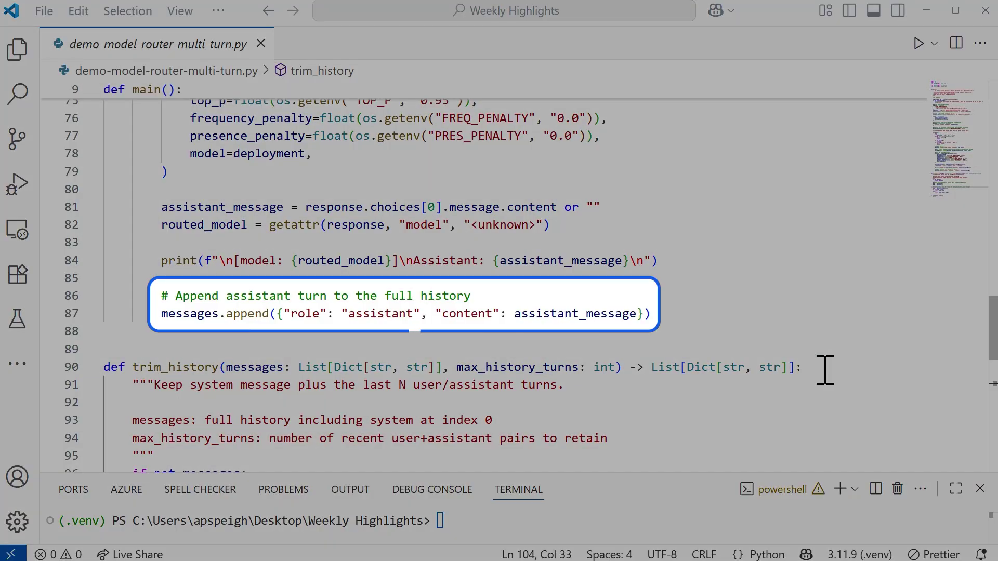
scroll(825, 371, down, 1)
scroll(820, 367, down, 1)
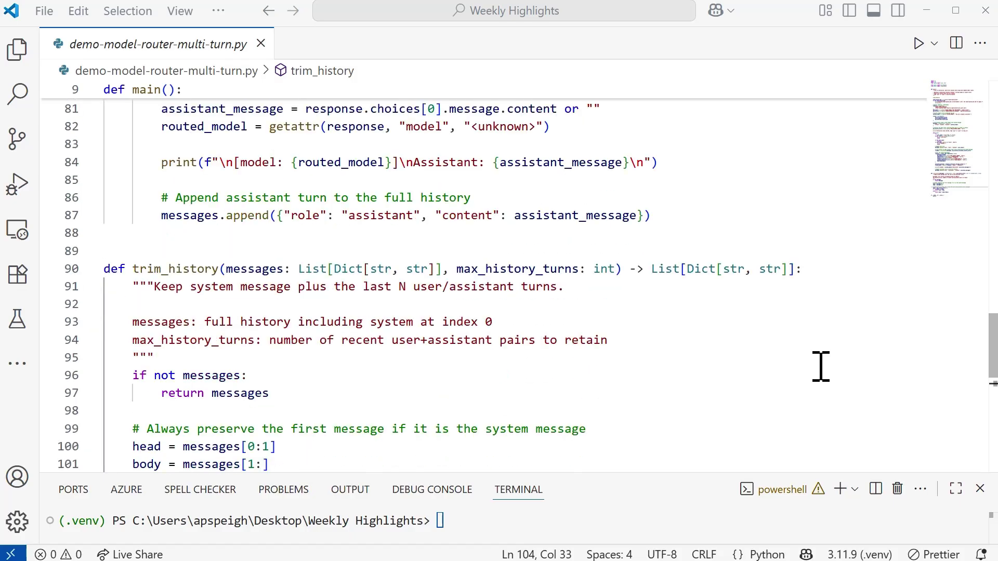
scroll(822, 365, down, 1)
scroll(827, 365, down, 1)
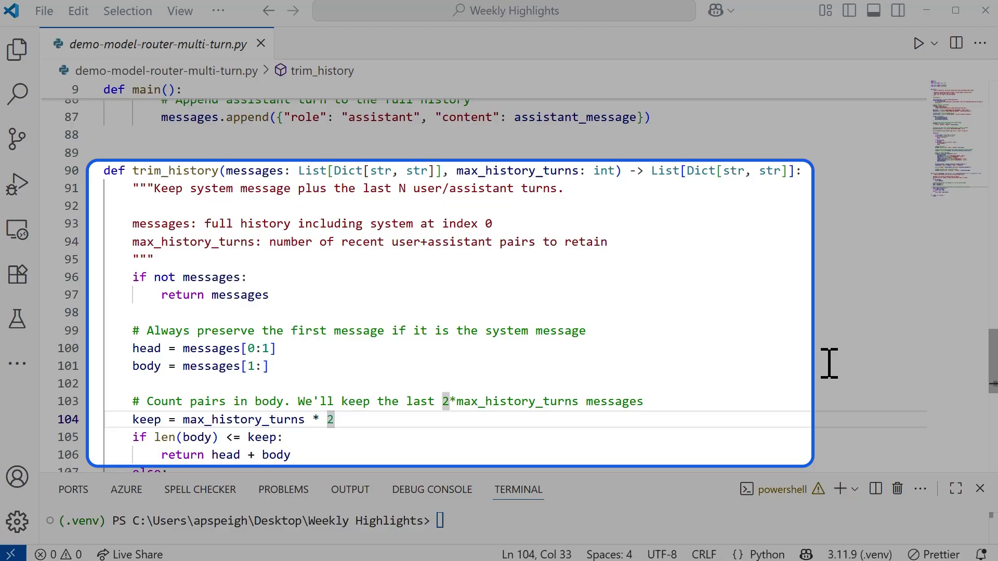
scroll(823, 355, down, 2)
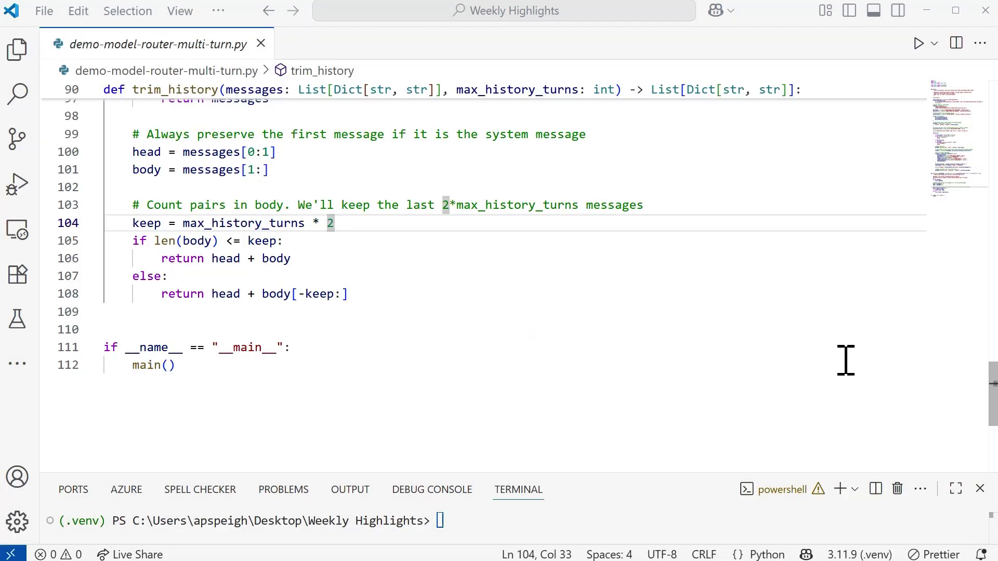
scroll(987, 390, up, 2)
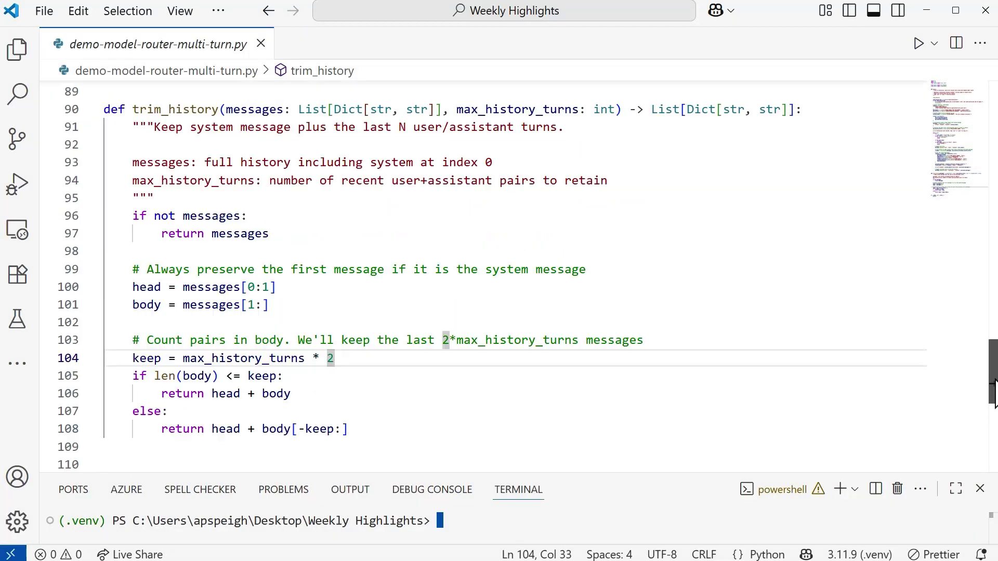
scroll(994, 375, up, 2)
scroll(993, 375, up, 2)
scroll(994, 378, up, 3)
scroll(993, 382, up, 2)
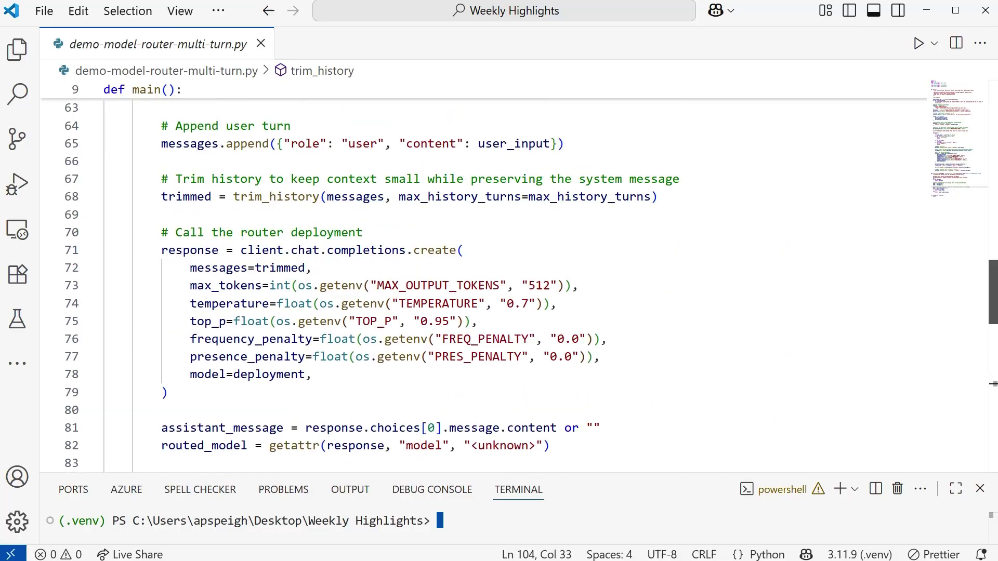
scroll(993, 383, up, 2)
scroll(993, 383, up, 1)
scroll(993, 383, up, 2)
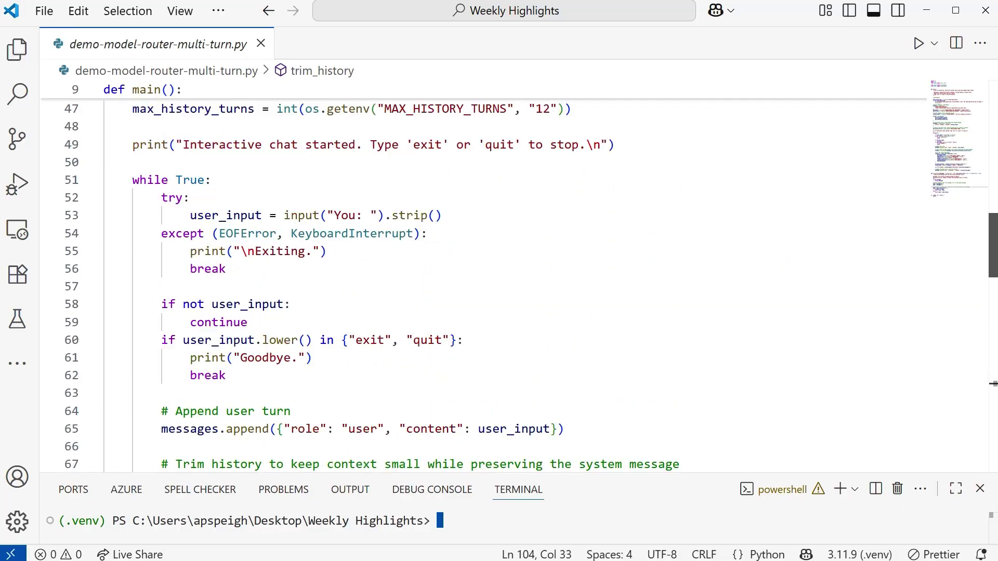
scroll(993, 382, up, 3)
scroll(993, 312, up, 1)
scroll(992, 250, up, 2)
scroll(991, 190, up, 2)
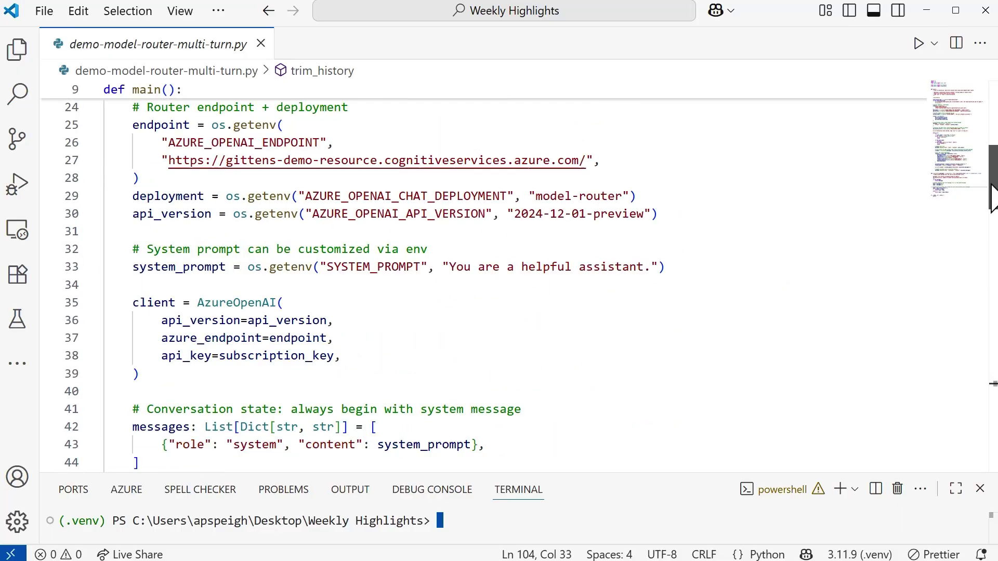
scroll(985, 152, up, 4)
scroll(989, 164, up, 3)
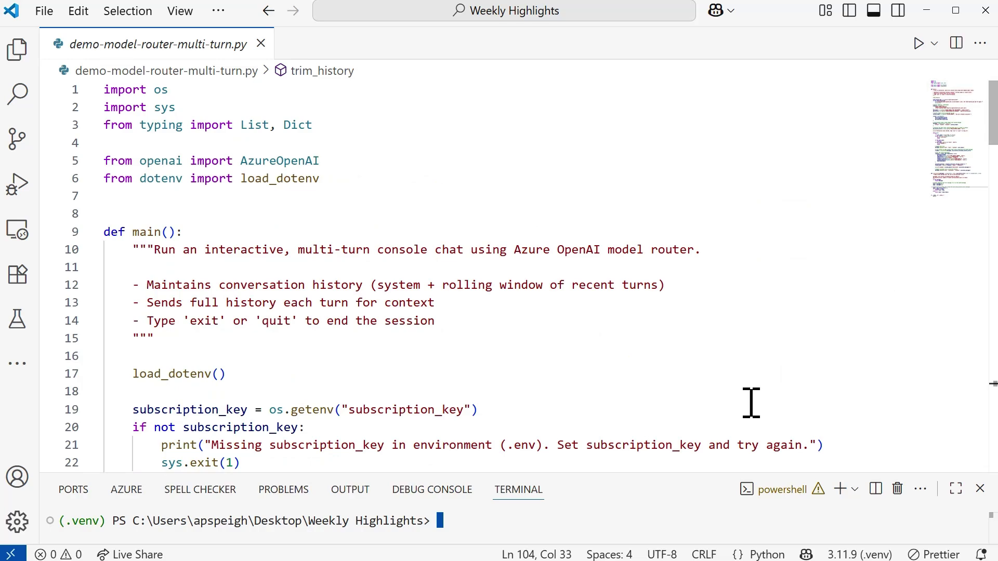
drag(670, 473, 701, 310)
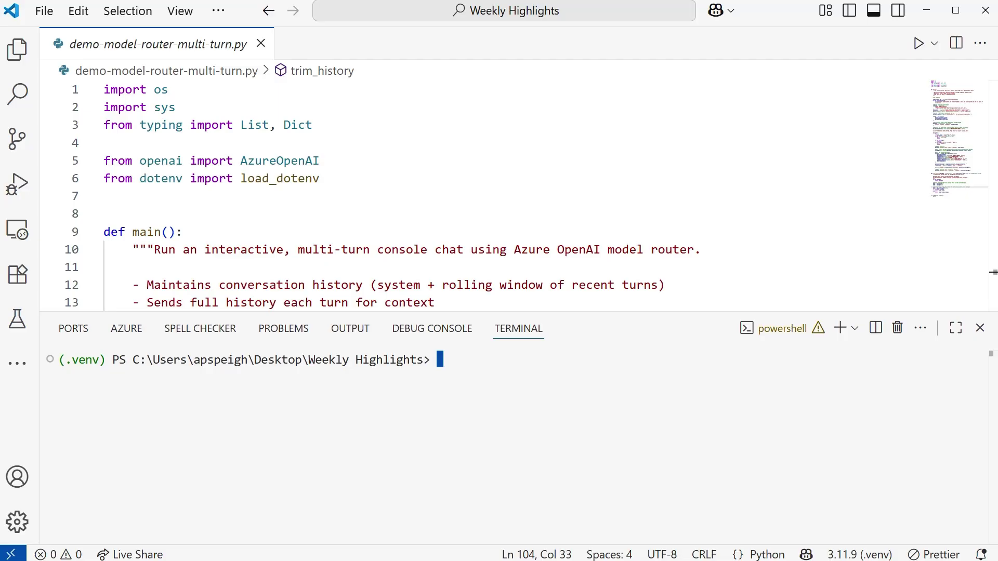
text(python .\)
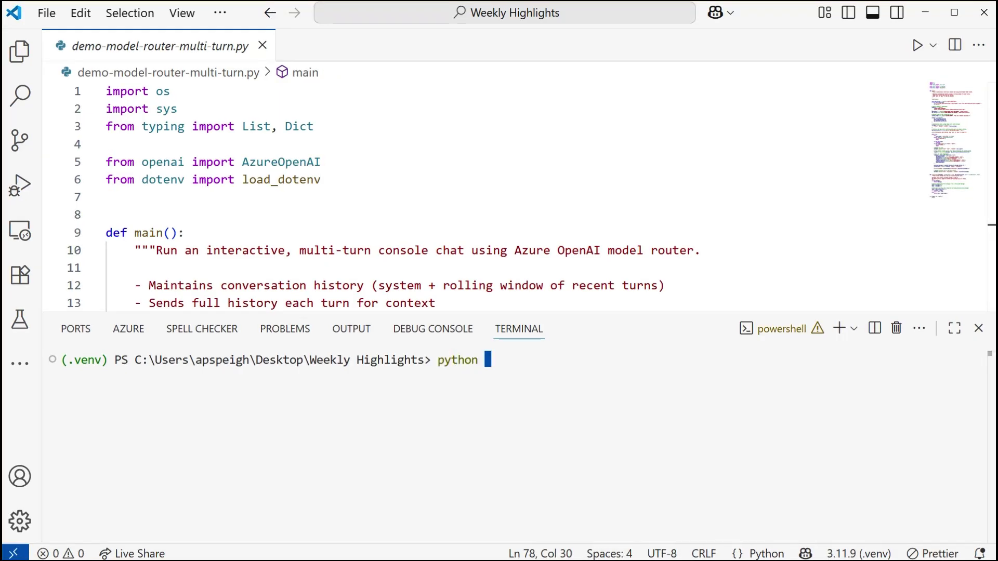
text(demo)
- Launch demo-model-router-multi-turn.py and submit the date night movie genre question
key(Tab)
key(Tab)
key(Return)
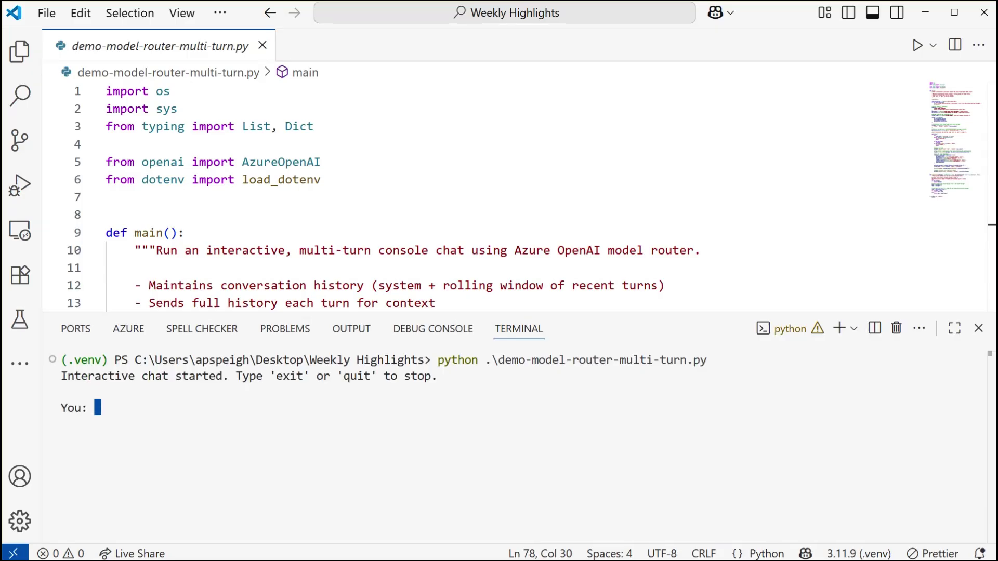
text(help me choo)
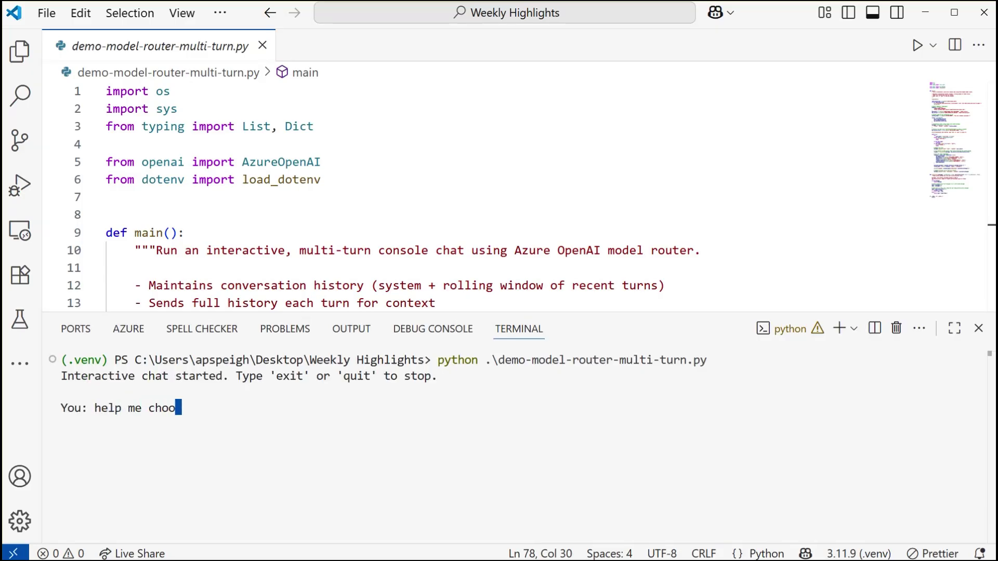
text(se a movie genre fo)
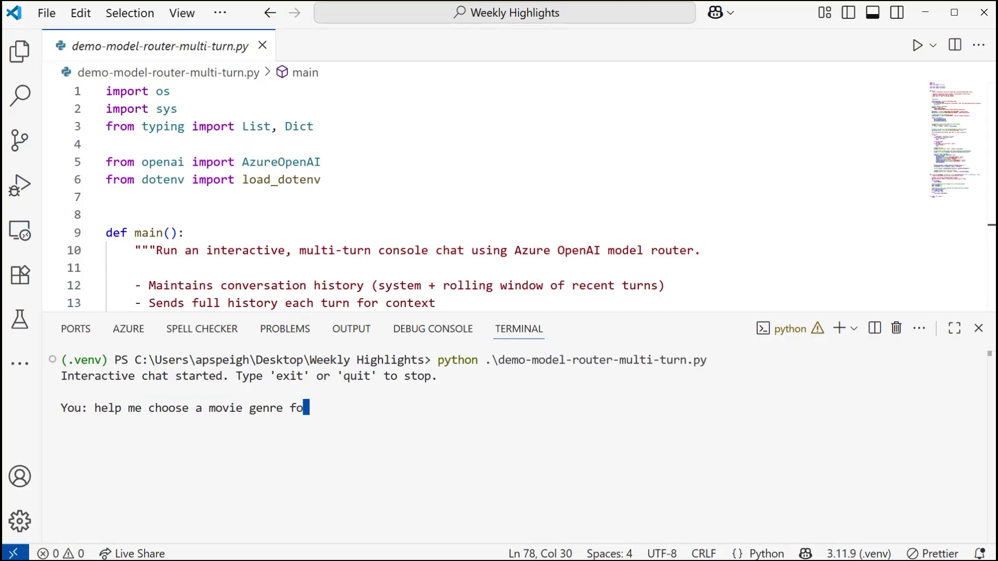
text(r date night)
key(Return)
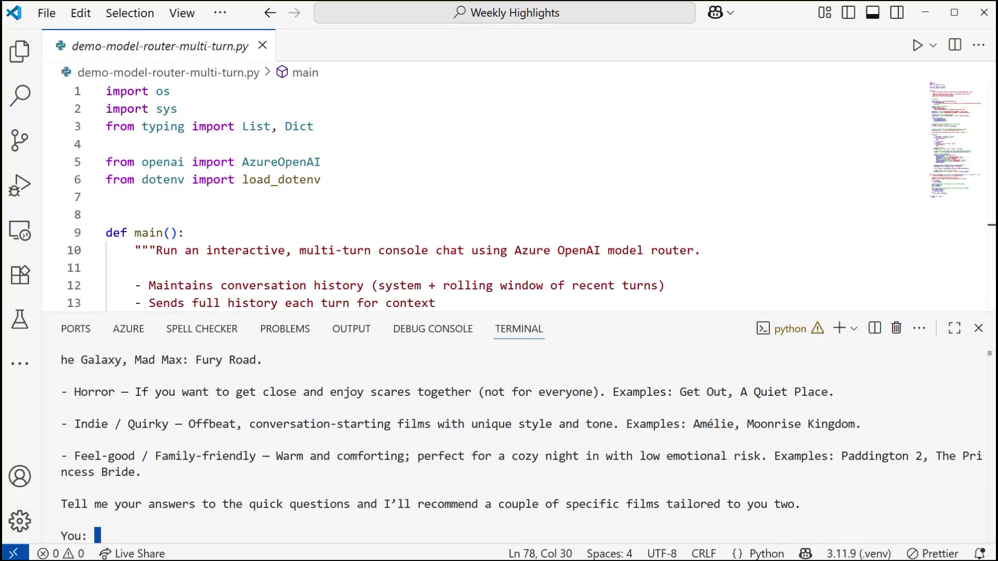
scroll(651, 534, up, 2)
scroll(616, 494, up, 3)
scroll(615, 495, up, 2)
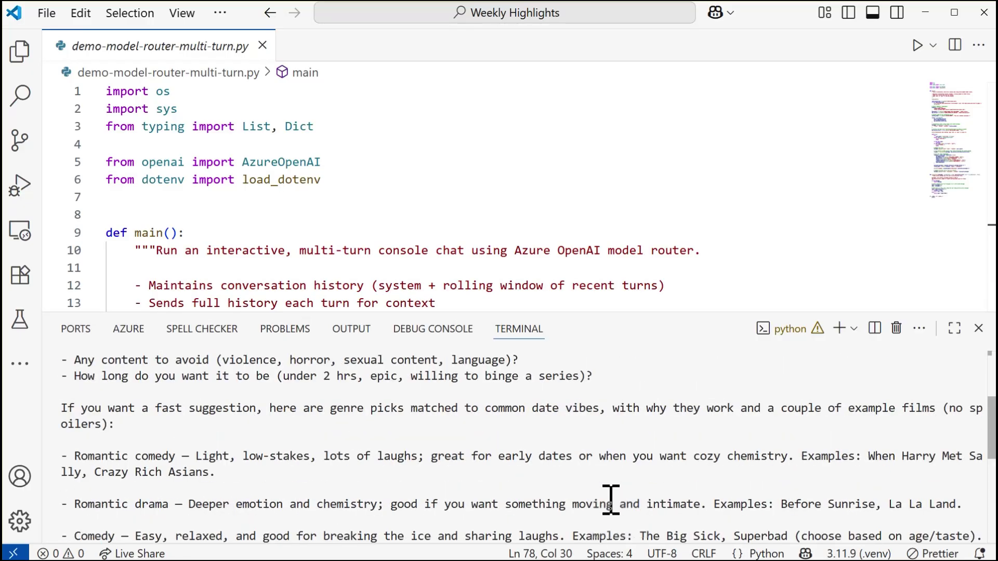
scroll(608, 502, up, 3)
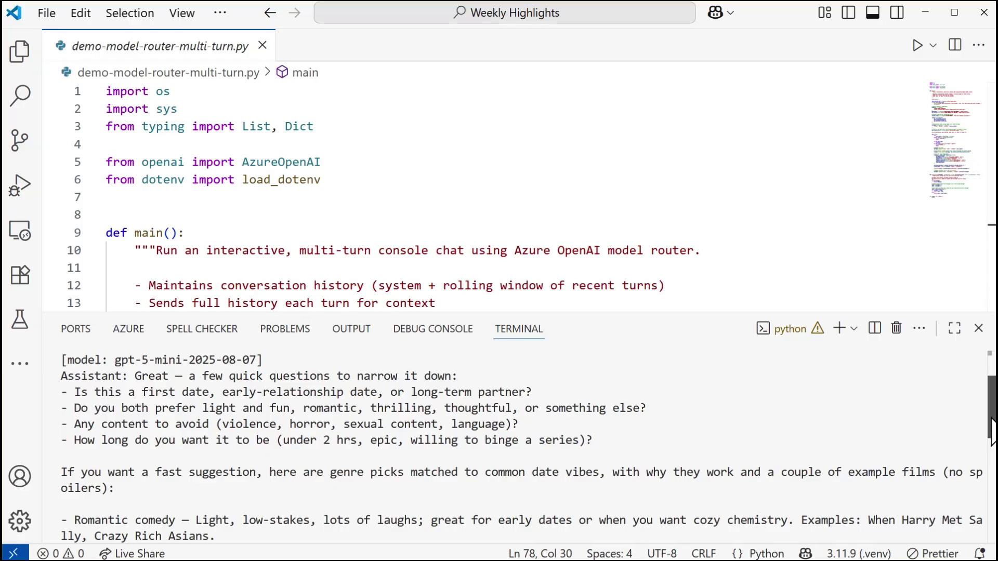
scroll(992, 433, down, 1)
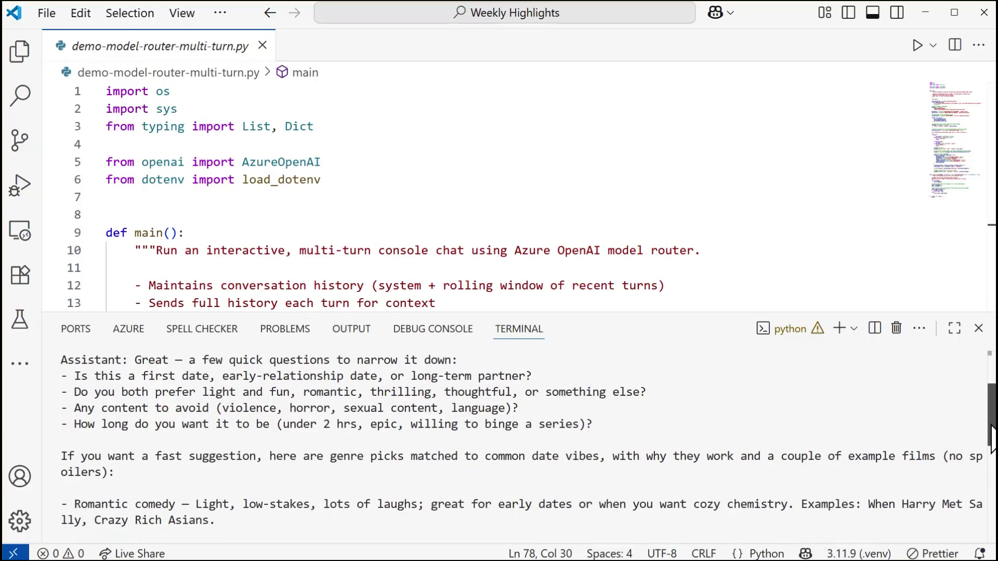
scroll(992, 437, down, 1)
scroll(992, 437, down, 1)
scroll(992, 437, down, 2)
scroll(992, 437, down, 1)
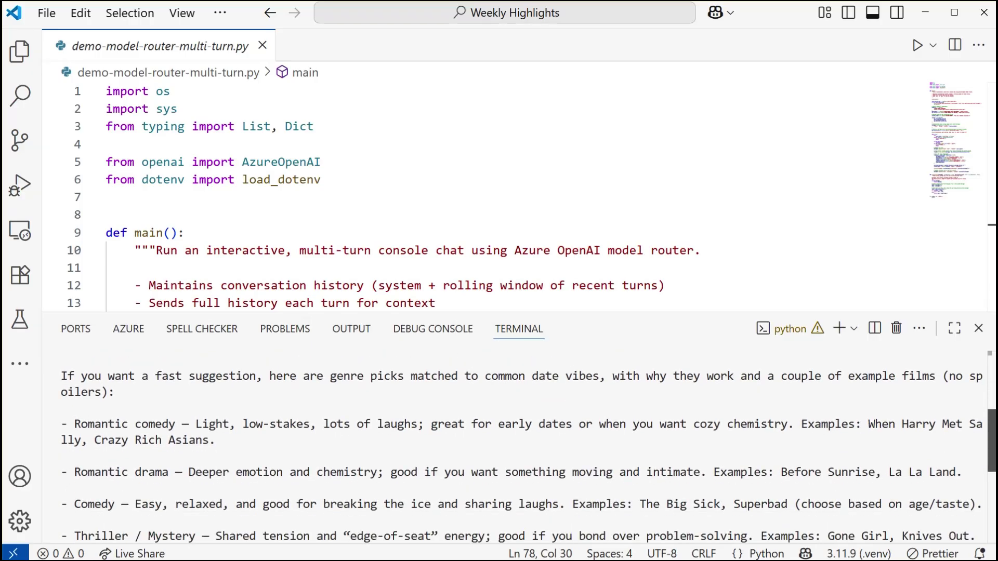
scroll(991, 437, down, 1)
scroll(992, 437, down, 5)
scroll(991, 437, down, 4)
scroll(992, 437, down, 2)
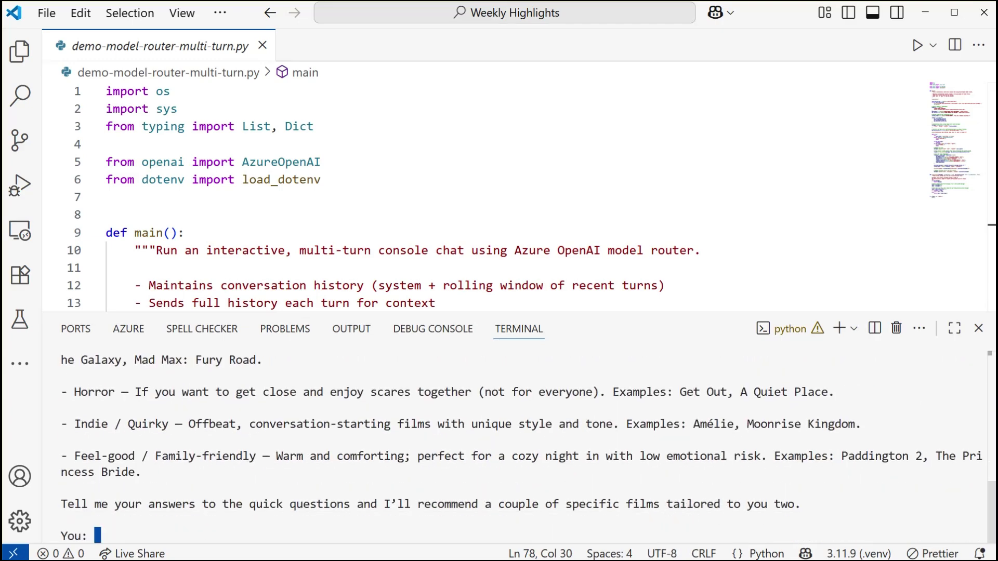
text(i prefer comedy)
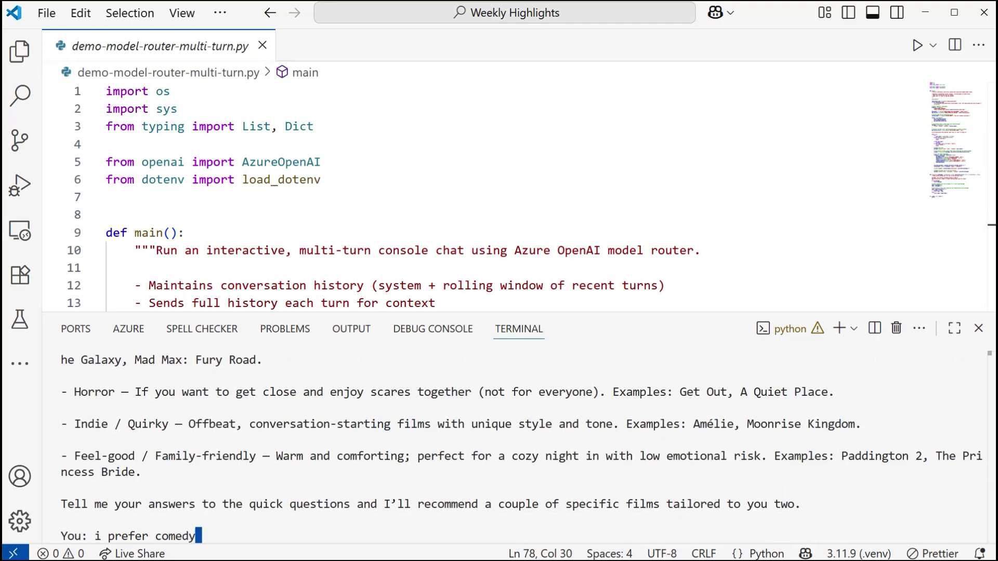
text(. recomme)
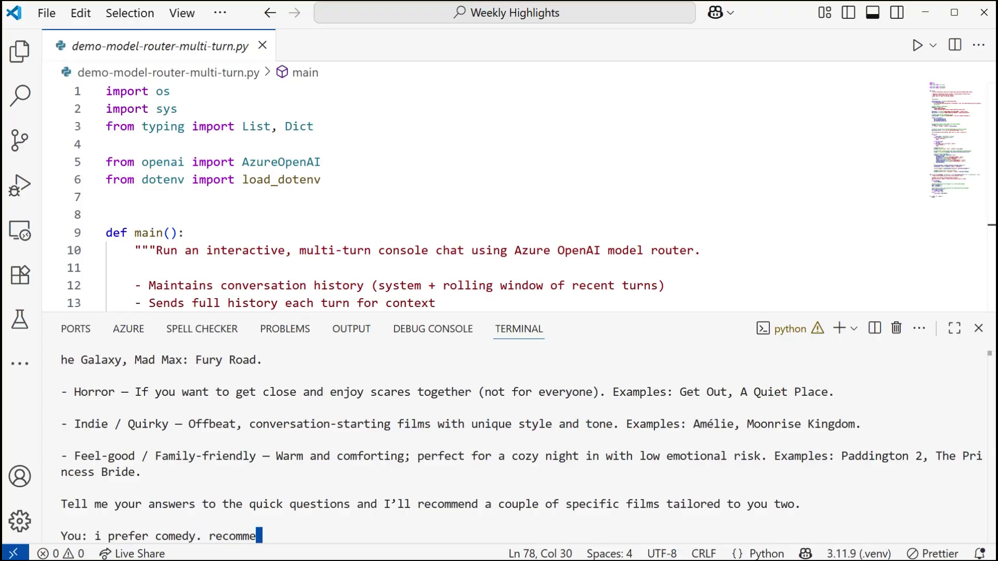
text(nd a comedy movie.)
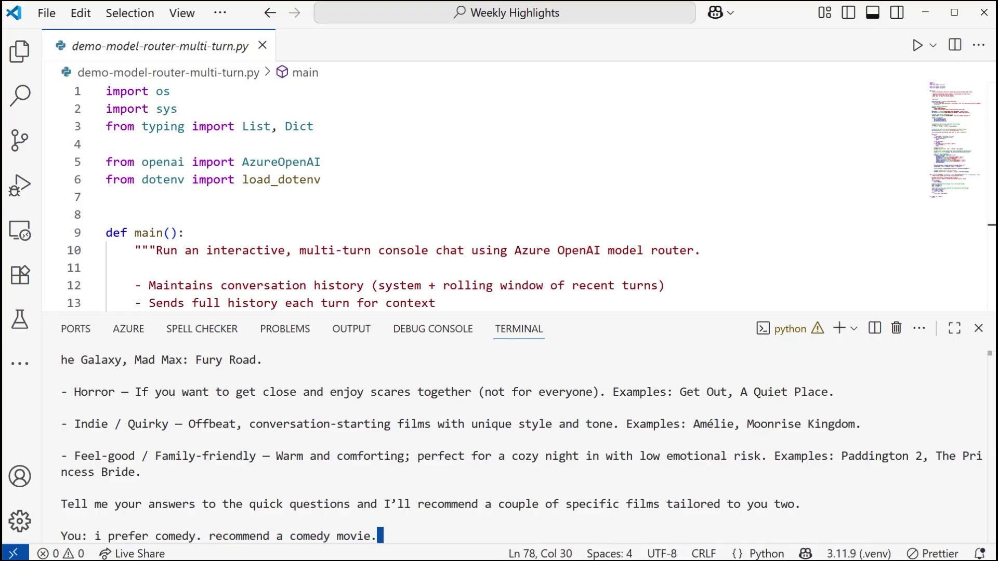
- Send the comedy preference with a request for three comedy recommendations
key(Return)
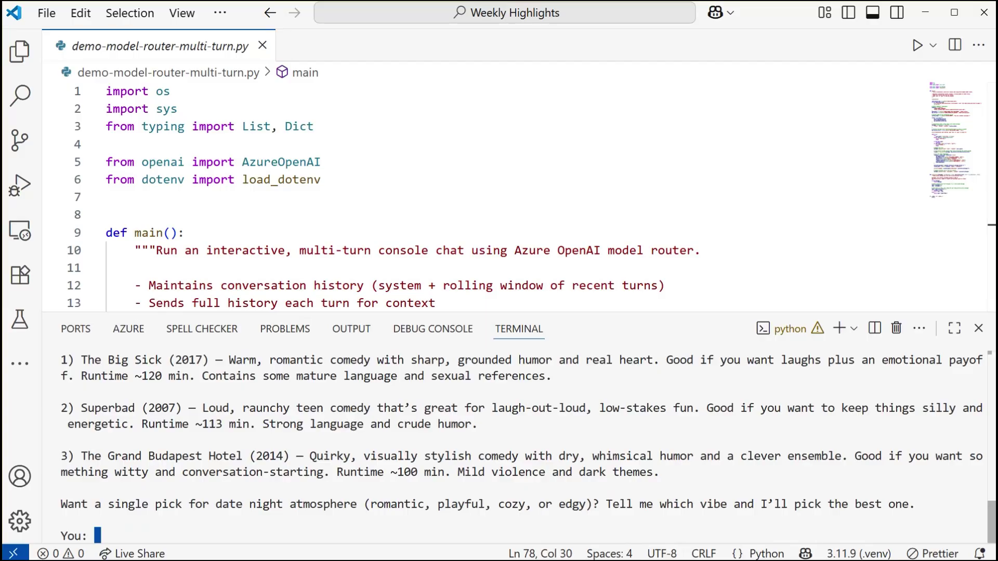
scroll(804, 461, up, 2)
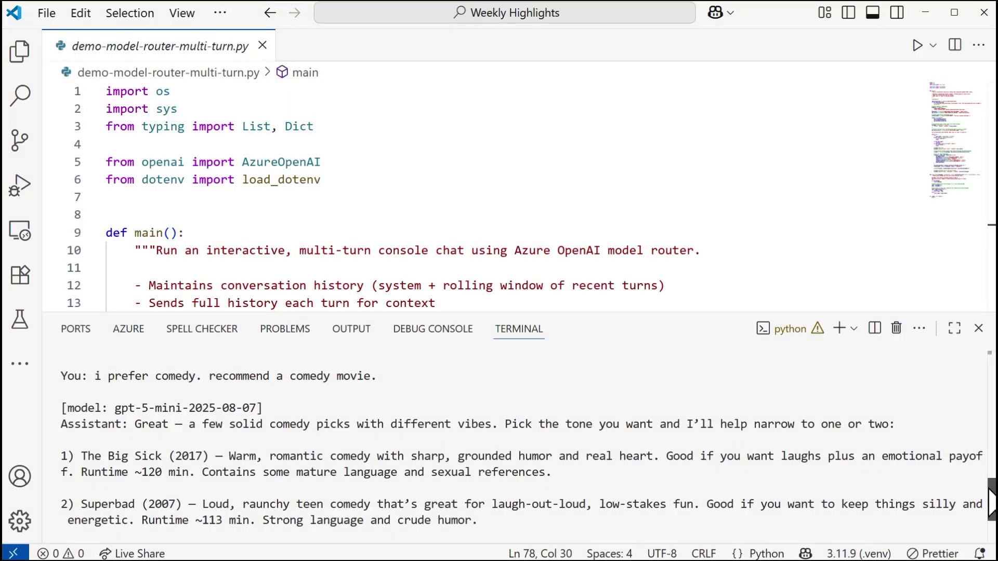
drag(991, 503, 991, 527)
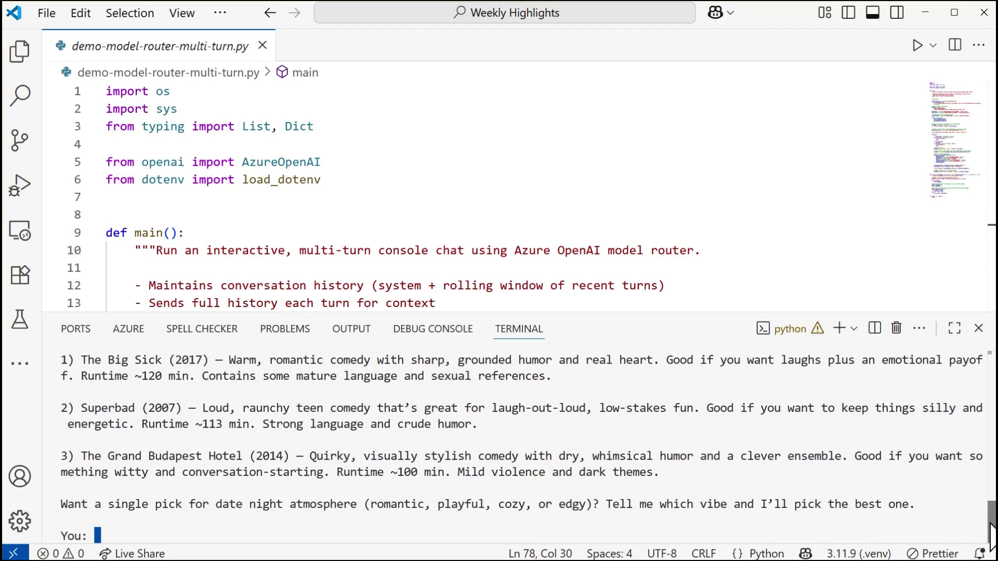
scroll(991, 534, up, 1)
scroll(991, 534, up, 1)
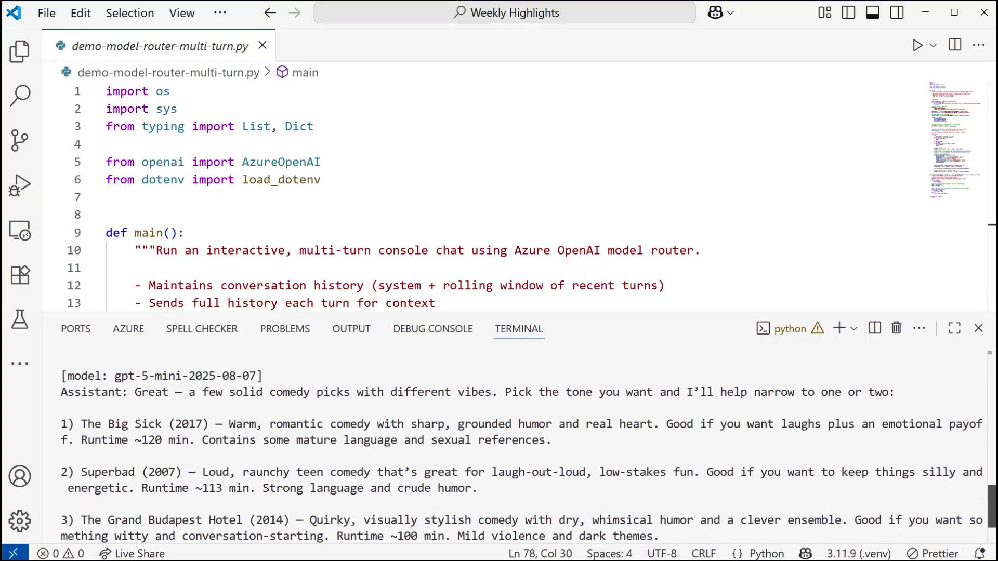
scroll(991, 534, up, 2)
scroll(991, 534, up, 2)
scroll(991, 535, up, 1)
scroll(991, 535, up, 1)
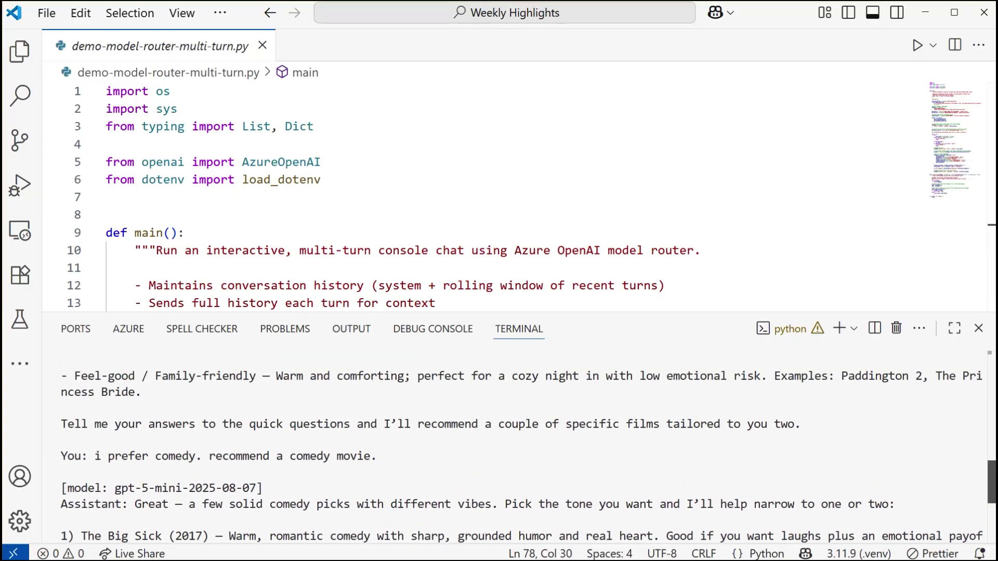
scroll(991, 534, up, 3)
scroll(521, 449, up, 2)
scroll(521, 450, up, 2)
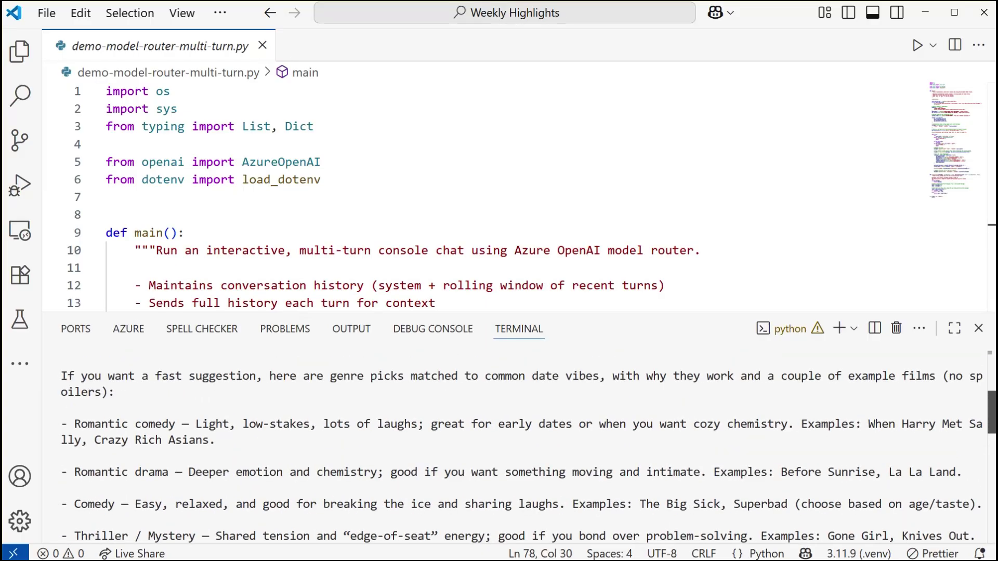
scroll(522, 449, up, 2)
scroll(521, 449, up, 1)
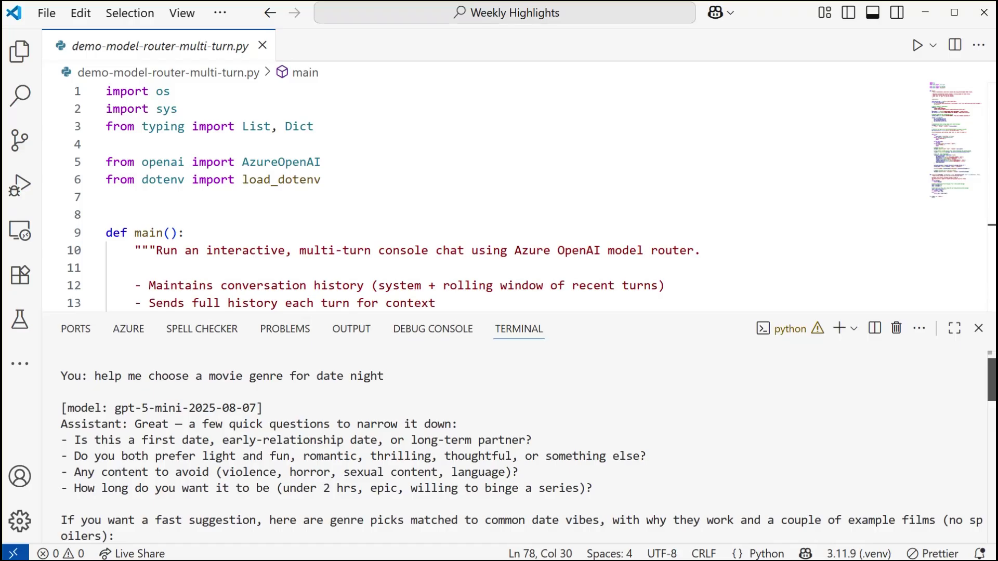
scroll(521, 450, down, 2)
scroll(521, 449, down, 4)
scroll(520, 449, down, 4)
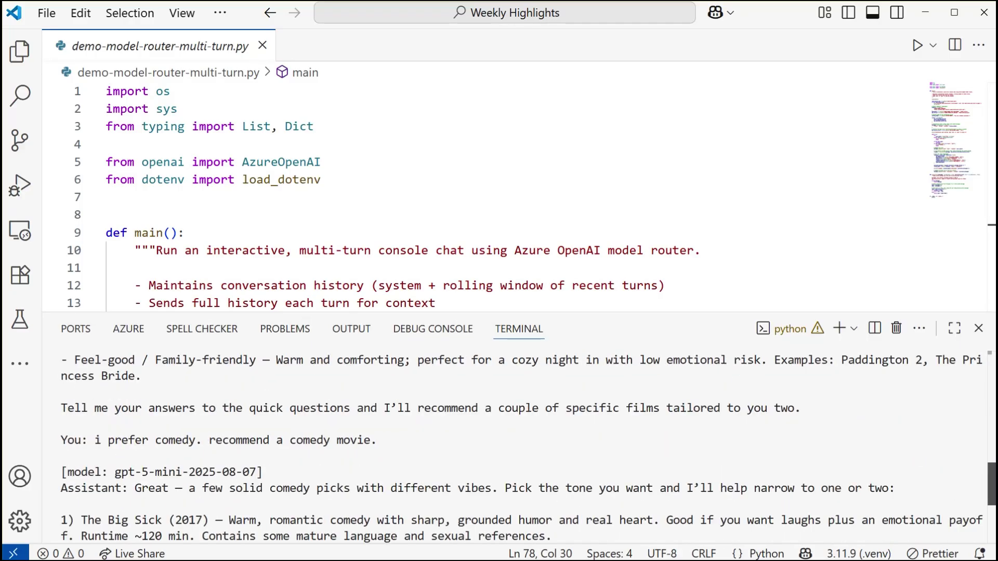